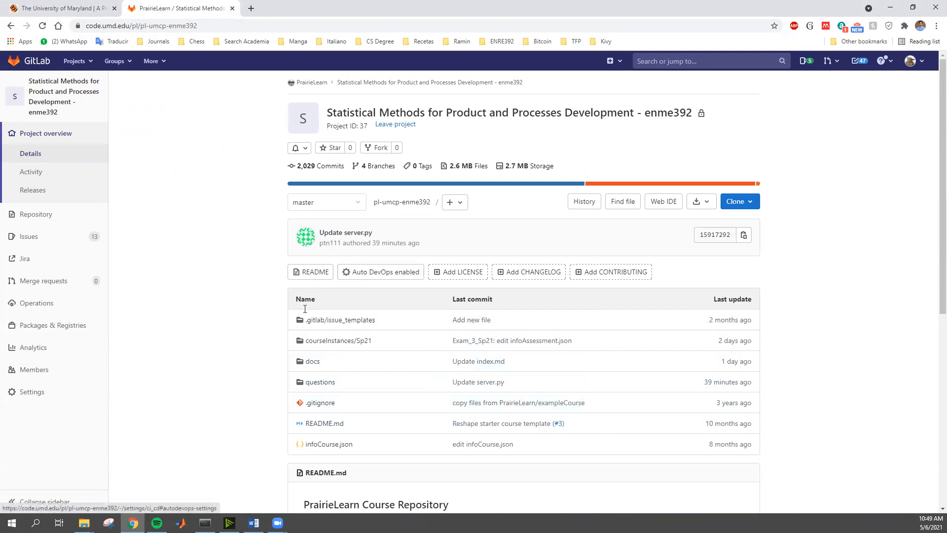
- Open the project's issue list from the repository overview
scroll(276, 306, "down", 2)
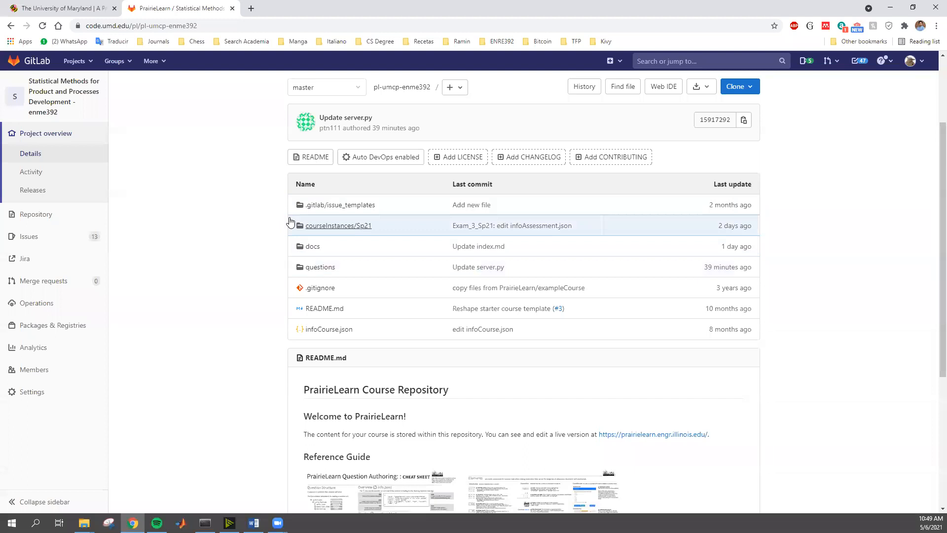
scroll(276, 287, "down", 2)
scroll(276, 285, "down", 2)
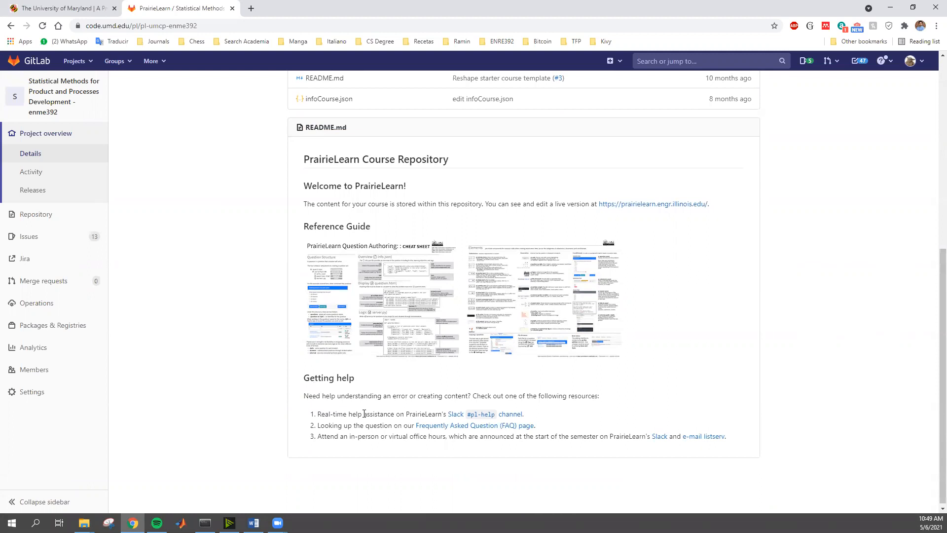
mouse_move(98, 250)
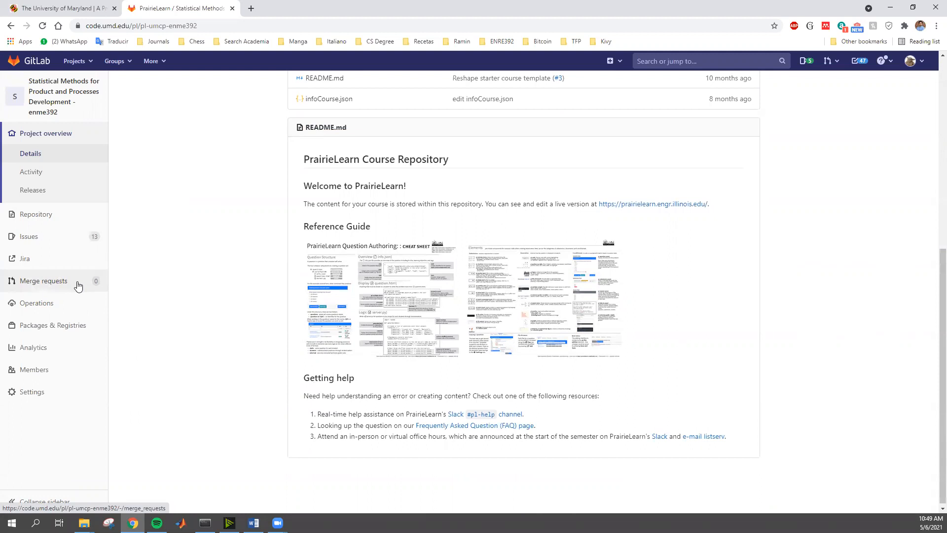
mouse_move(55, 235)
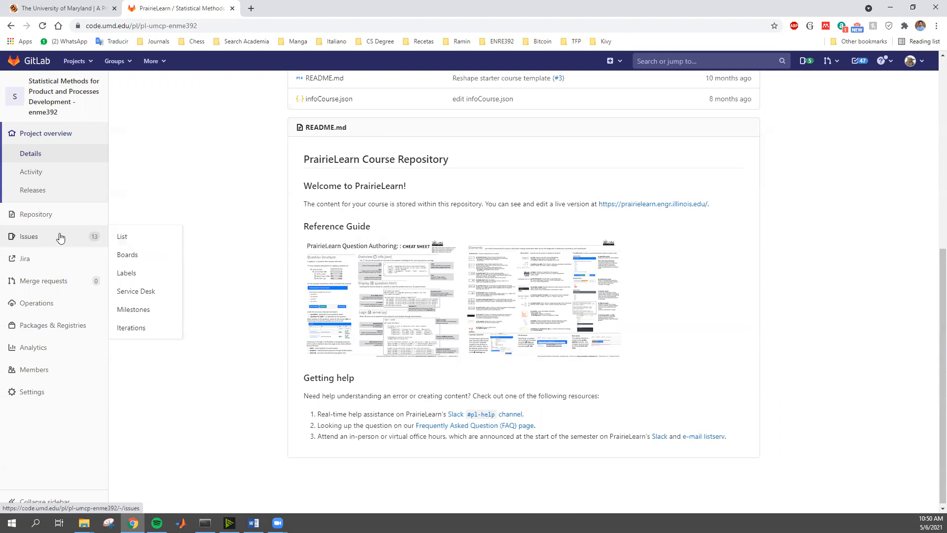
left_click(124, 238)
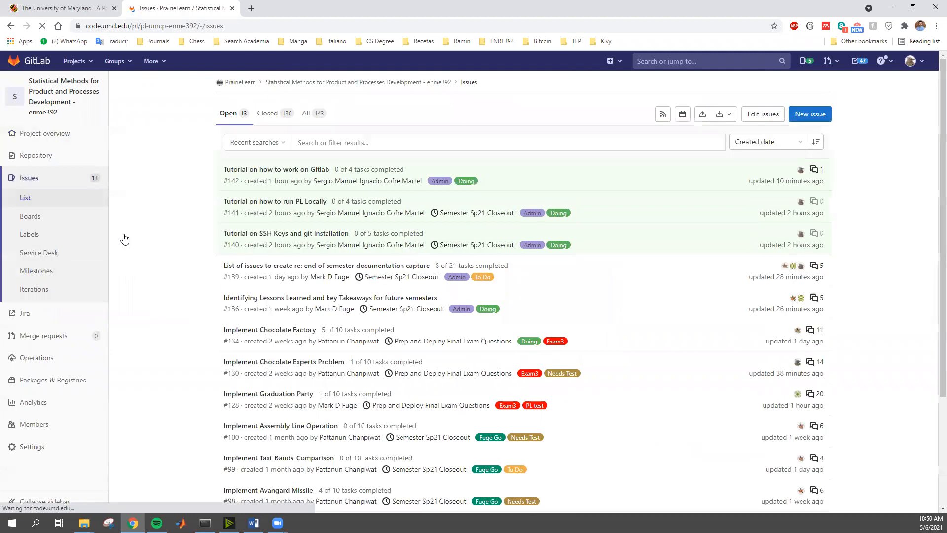
- Look through the open issues in the project's issue list, including their labels and milestones
scroll(171, 260, "down", 3)
scroll(172, 262, "up", 3)
scroll(177, 264, "down", 3)
scroll(179, 266, "up", 3)
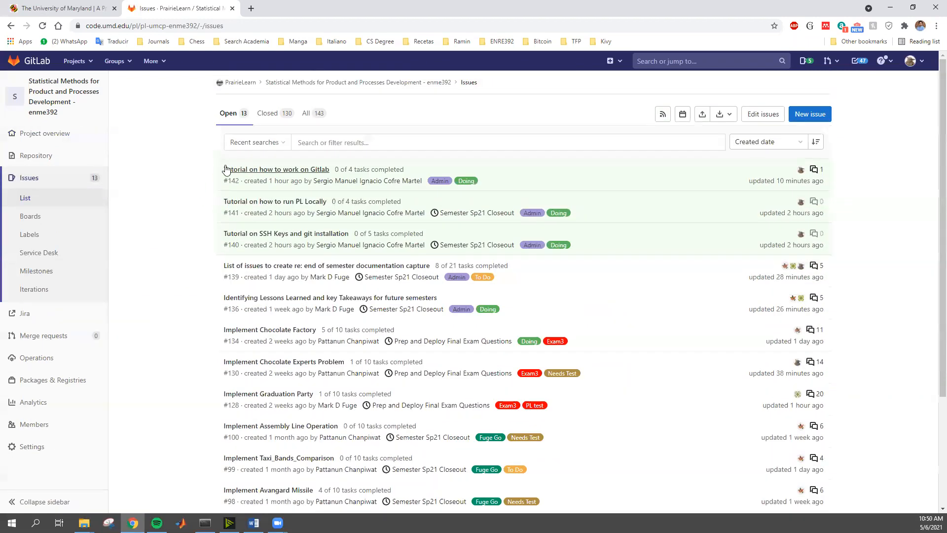
scroll(194, 167, "down", 3)
scroll(197, 168, "up", 3)
scroll(183, 208, "down", 2)
scroll(212, 190, "up", 2)
scroll(212, 189, "down", 3)
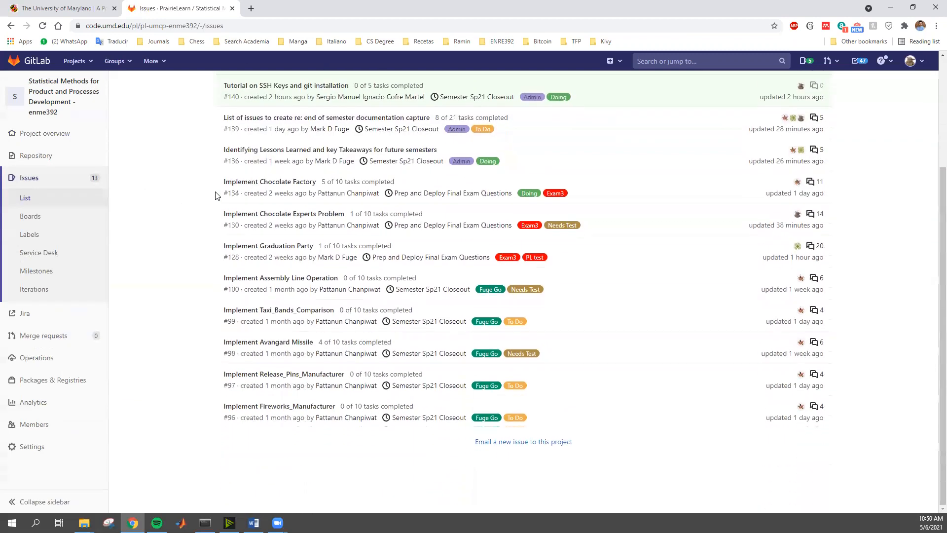
scroll(340, 316, "up", 3)
left_click(56, 181)
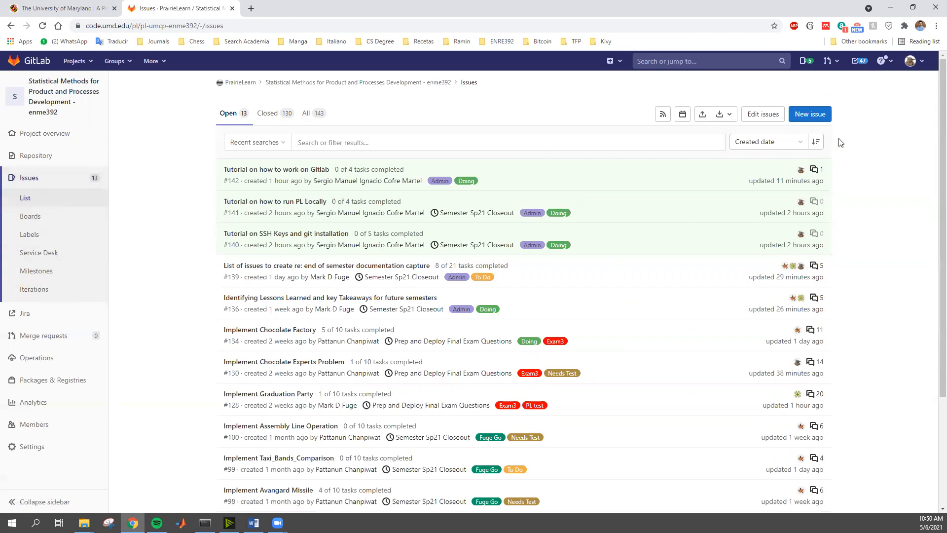
- Start a new issue and view the description templates available for it
left_click(800, 119)
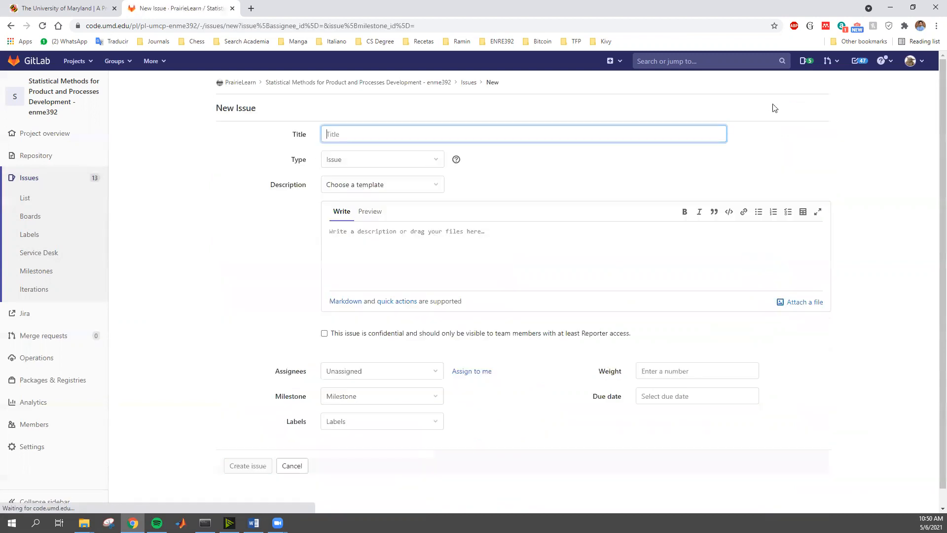
left_click(379, 188)
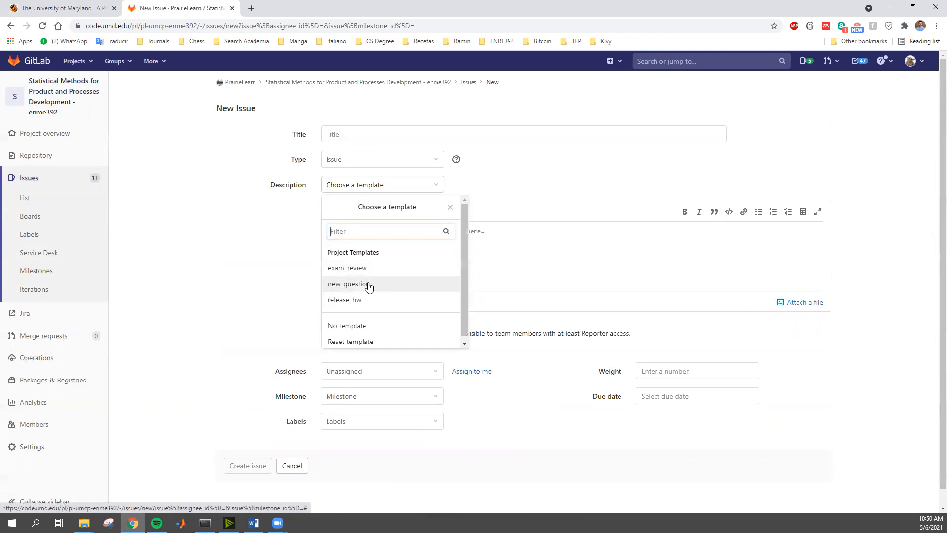
left_click(556, 277)
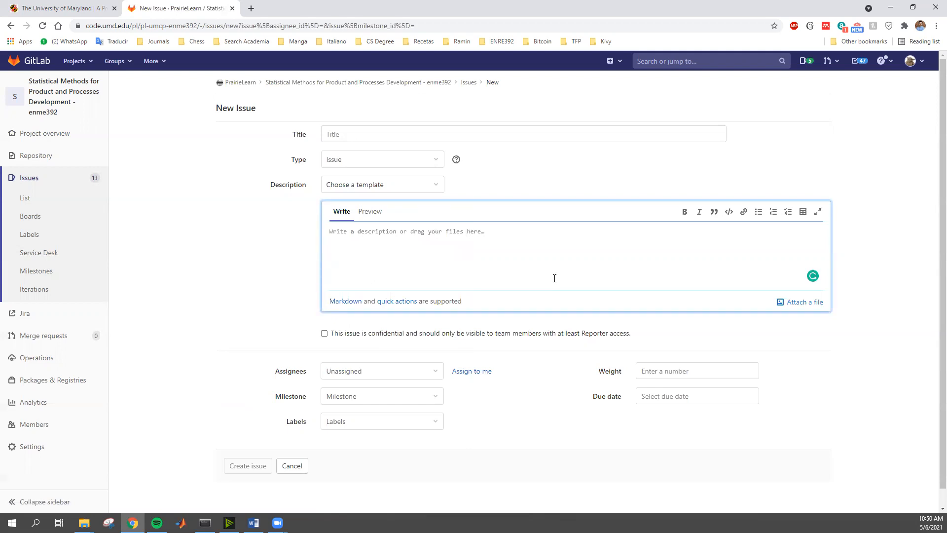
left_click(375, 133)
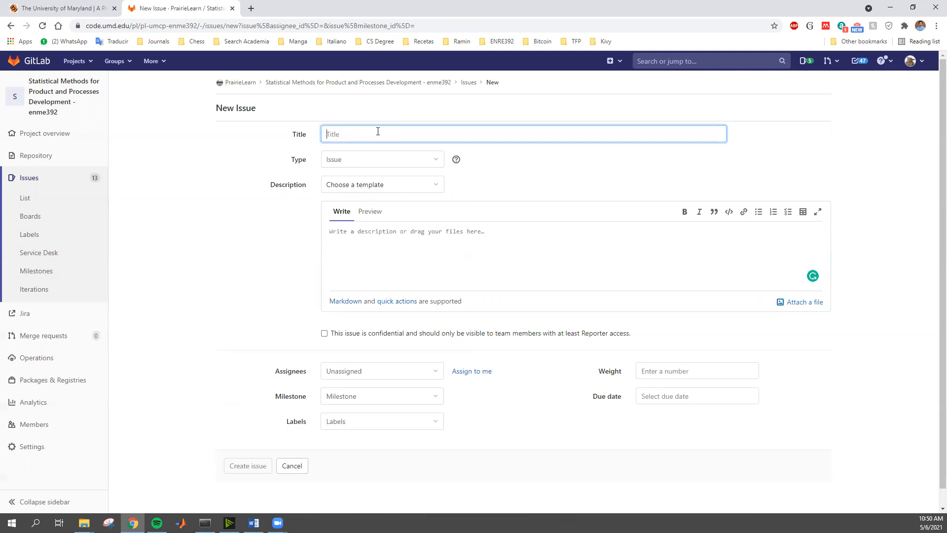
left_click(402, 250)
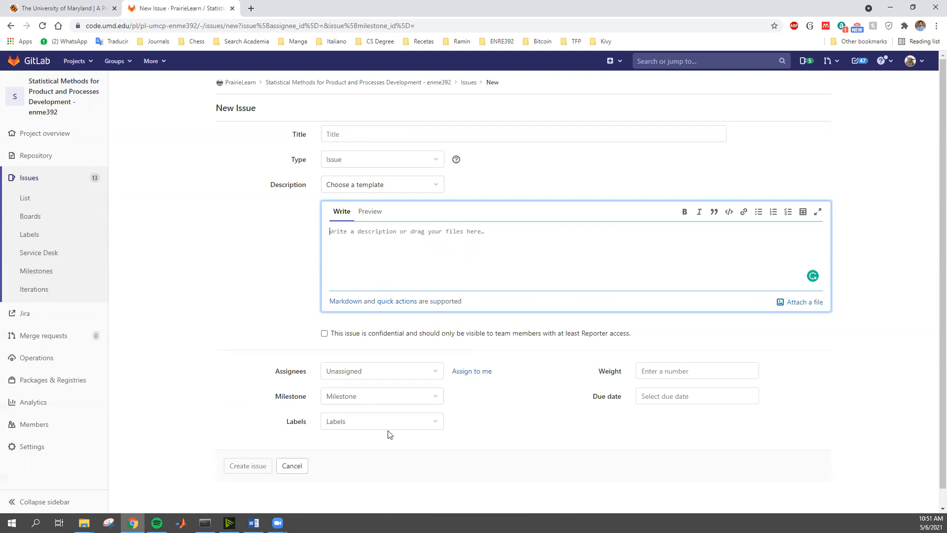
- Title the new issue "Tutorial video example"
left_click(357, 130)
type("Tutorial ")
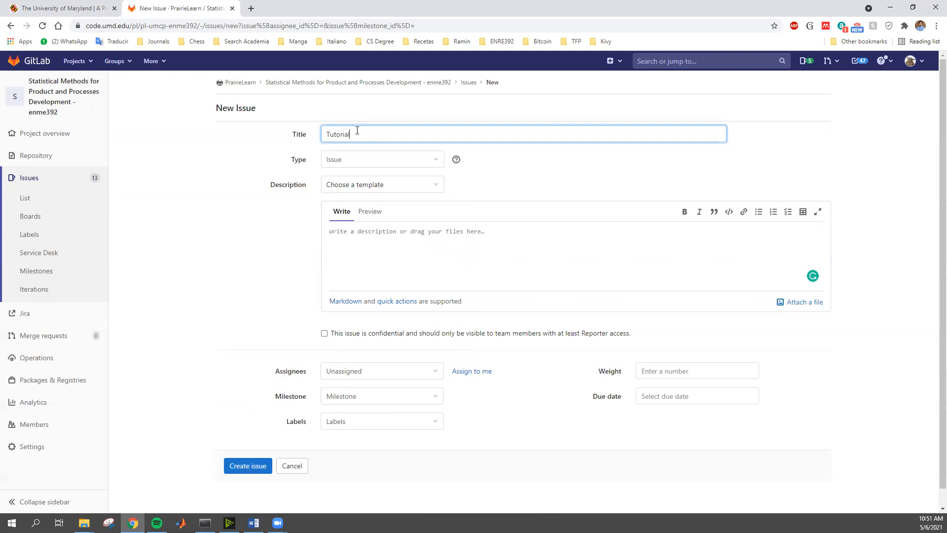
type("v")
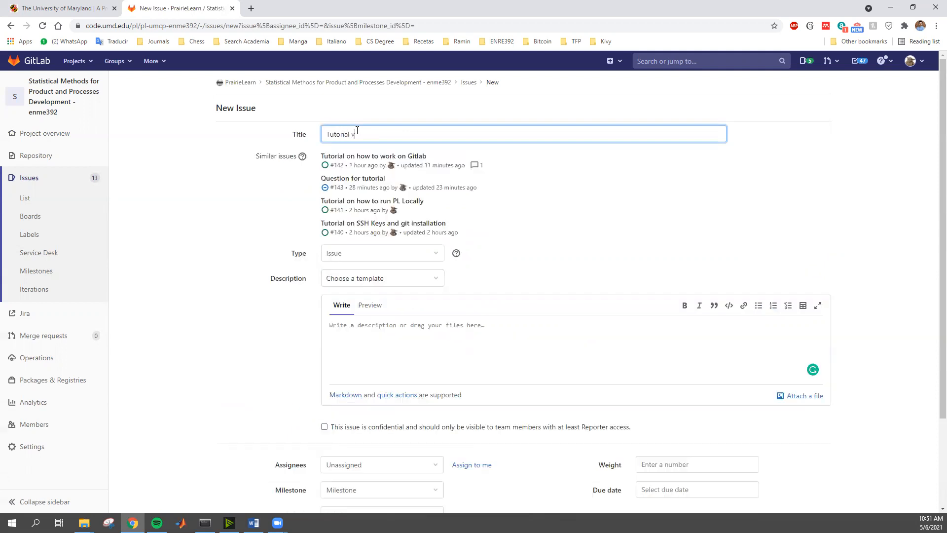
type("ideo example")
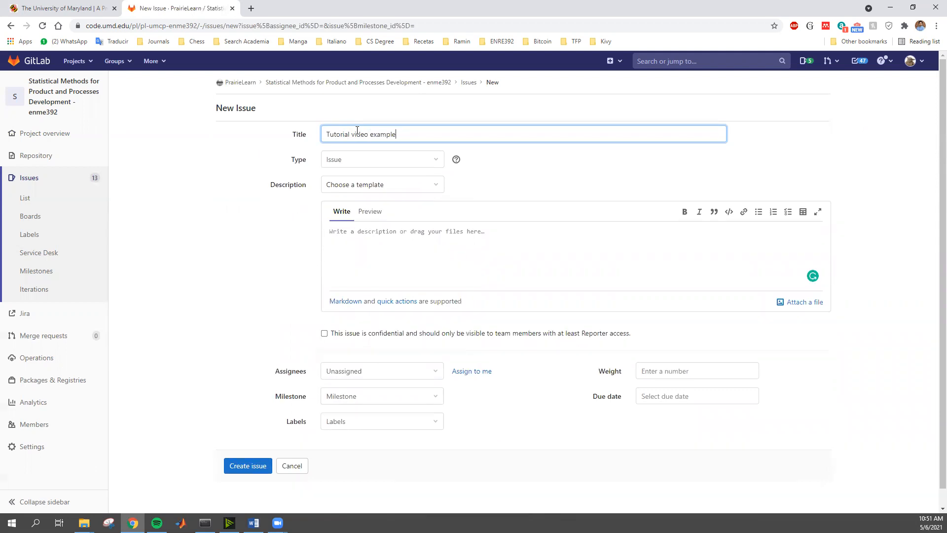
- Enter the issue description "This is an example for the turtorial" without using a template
left_click(385, 253)
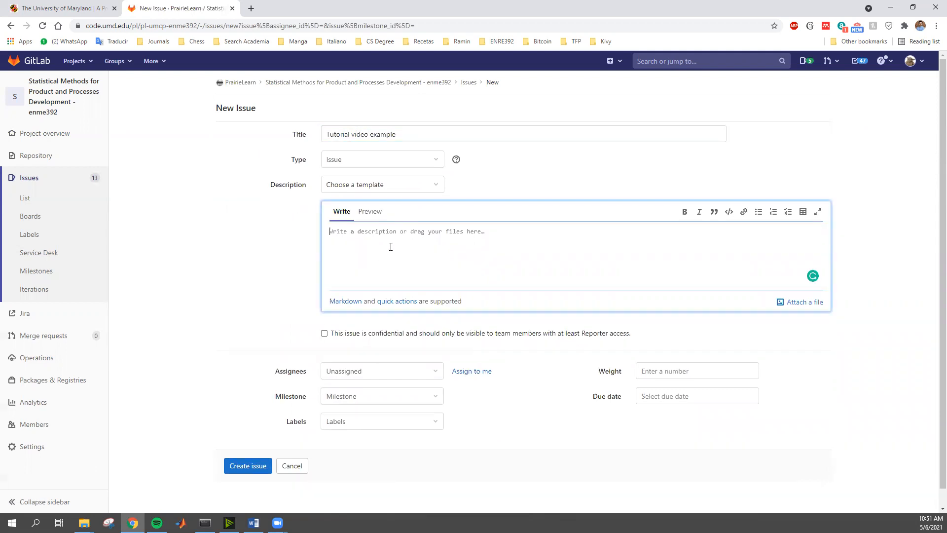
left_click(367, 191)
left_click(543, 235)
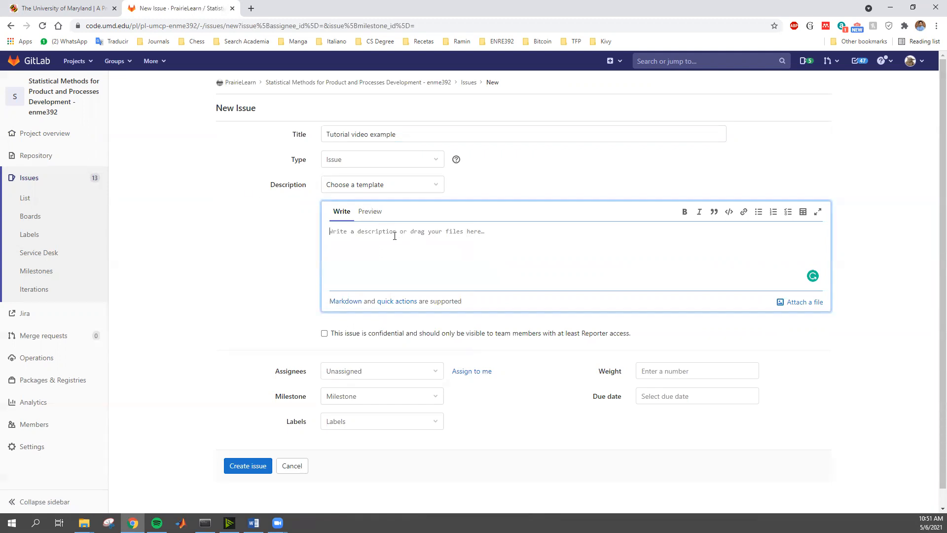
type("This is an example of the")
key("BackSpace")
key("BackSpace")
key("BackSpace")
key("BackSpace")
type("for the turtorial")
- Assign the new issue to yourself as the issue's author
left_click(360, 375)
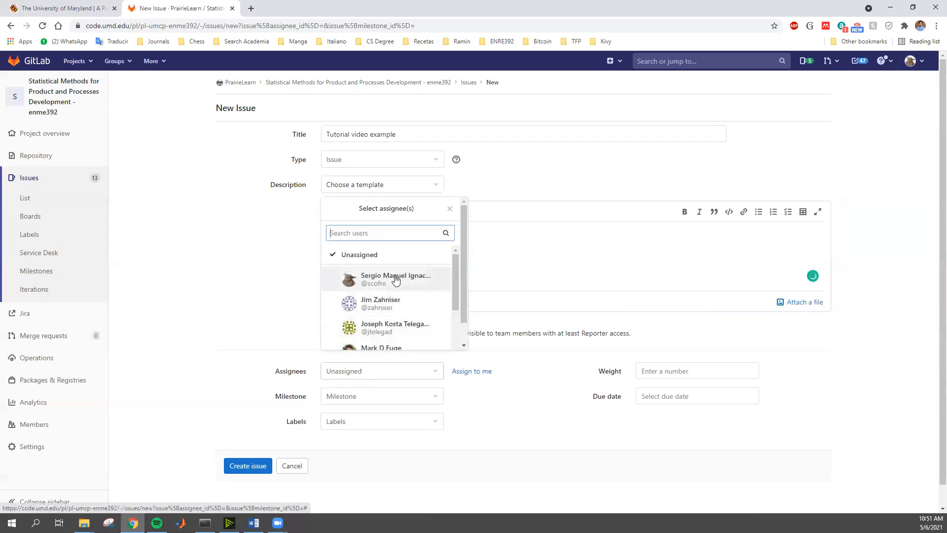
left_click(395, 279)
left_click(262, 281)
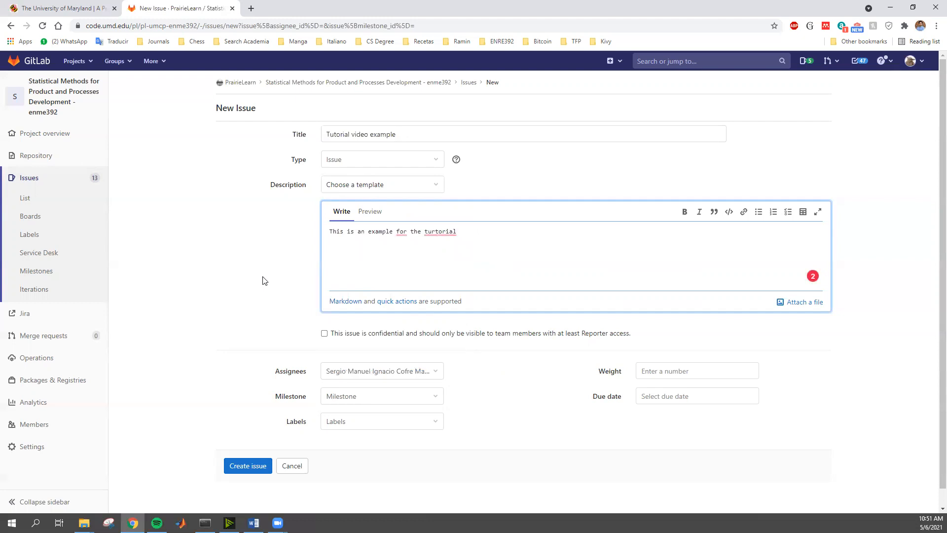
- Set the issue's milestone to Semester Sp21 Closeout and end the description with a period
left_click(348, 397)
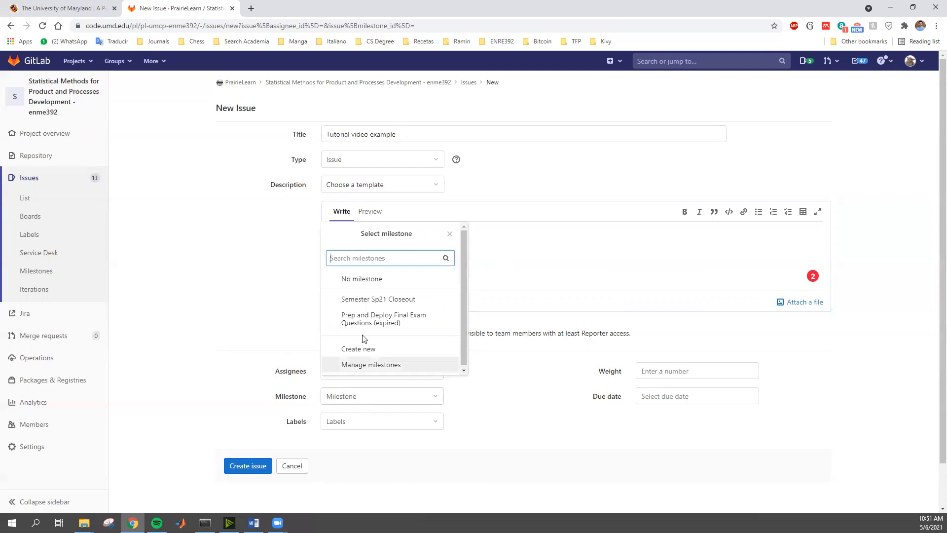
left_click(415, 301)
left_click(473, 233)
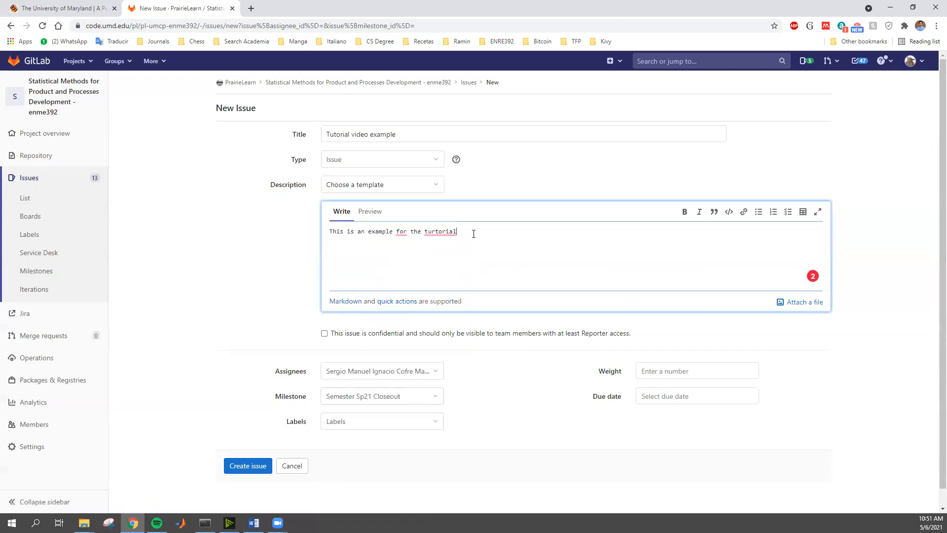
type(".")
- Add the To Do label to the new issue and create the issue
left_click(393, 427)
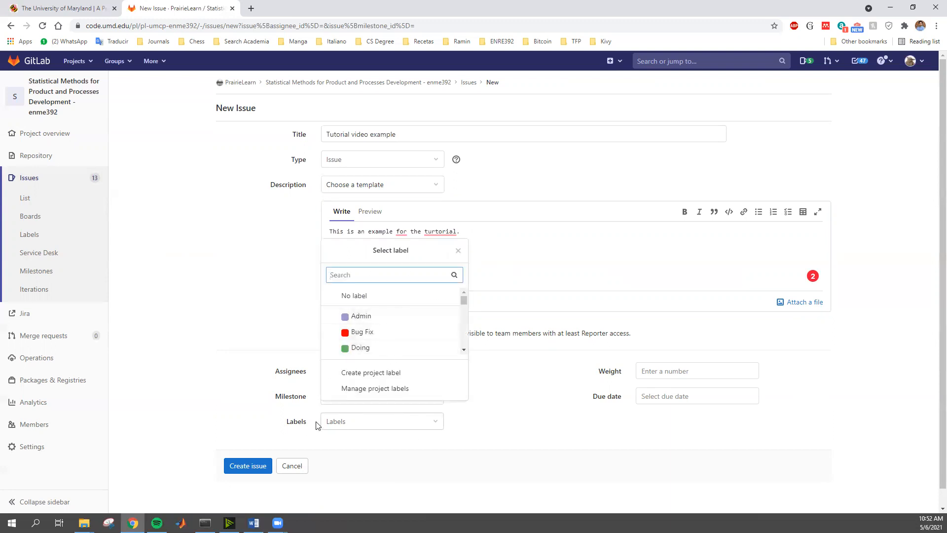
scroll(410, 320, "down", 2)
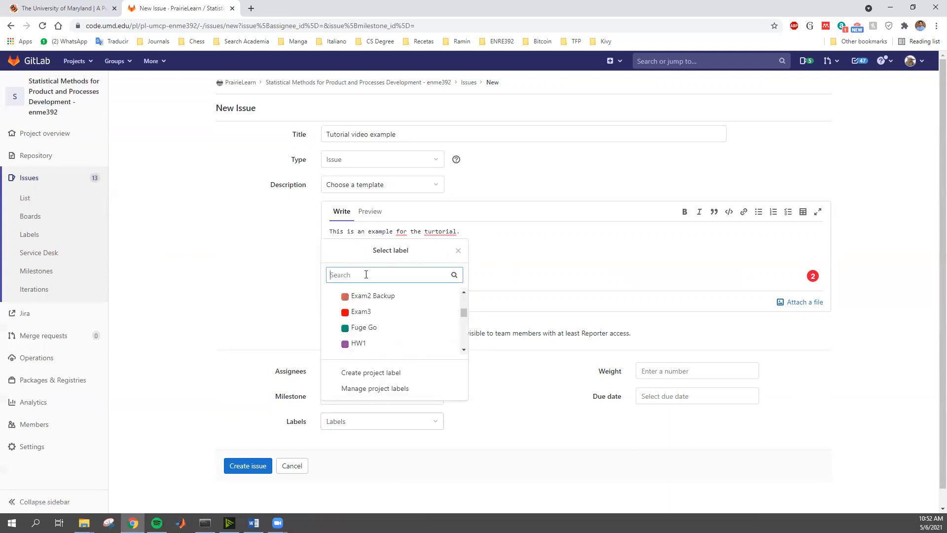
type("tod")
left_click(362, 297)
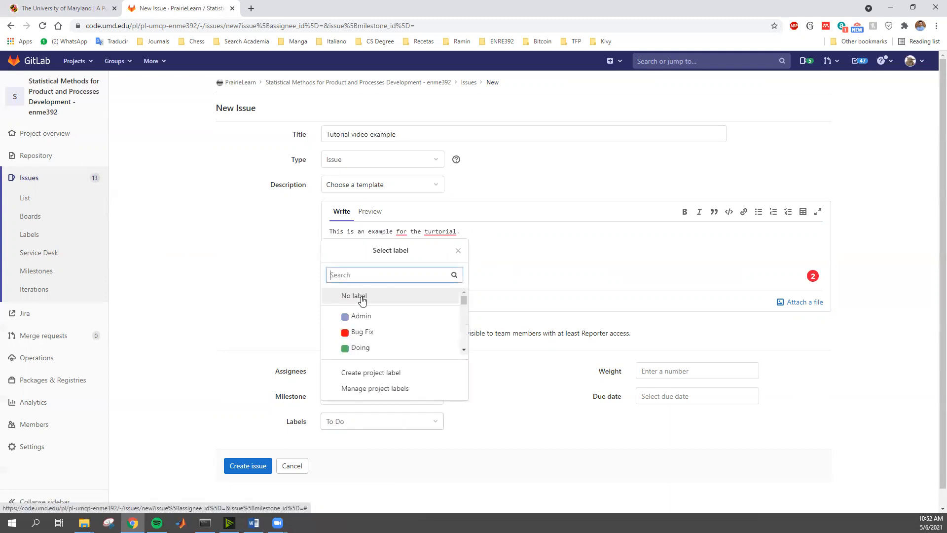
left_click(266, 299)
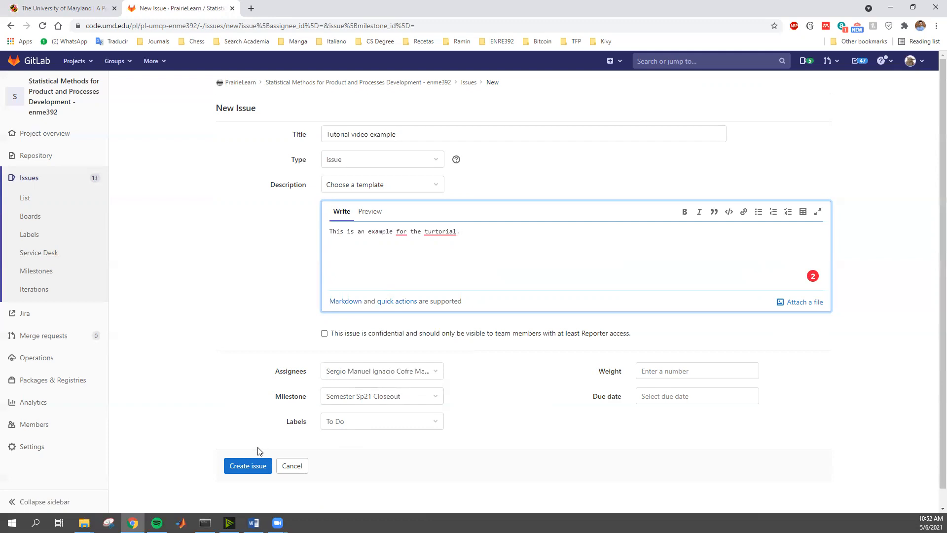
left_click(241, 470)
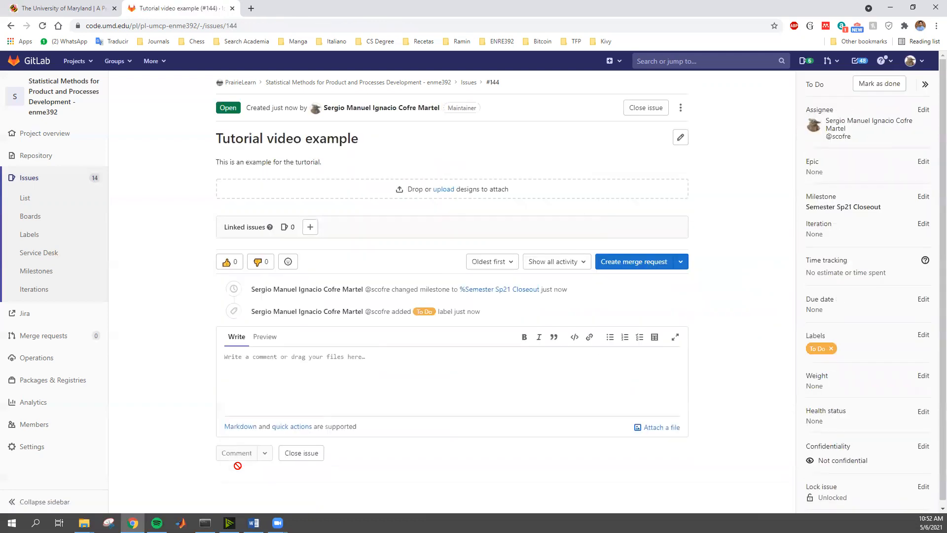
- Examine the created issue's description and its properties, including epic, milestone, labels and the remaining settings
triple_click(236, 161)
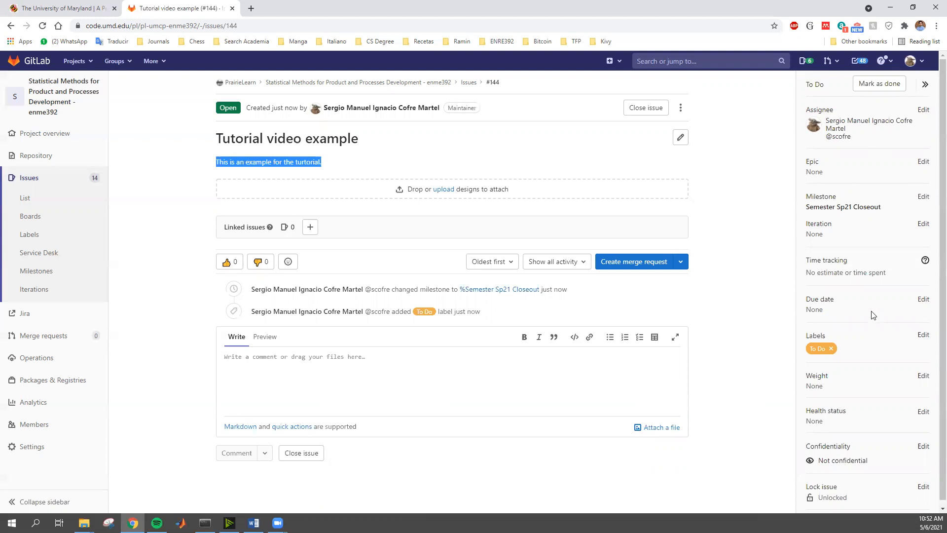
scroll(873, 217, "down", 3)
scroll(871, 257, "up", 3)
left_click(808, 163)
left_click_drag(811, 196, 842, 198)
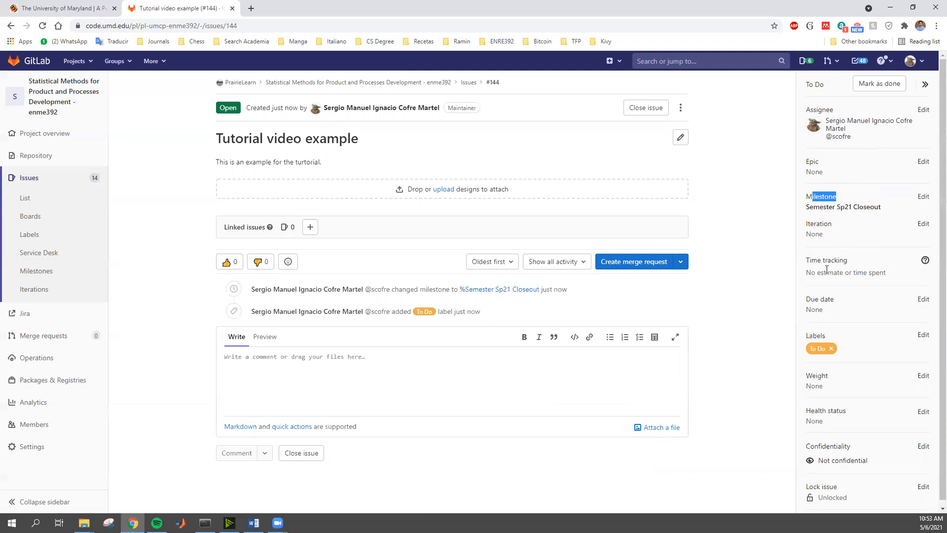
left_click_drag(806, 336, 831, 335)
scroll(847, 354, "down", 2)
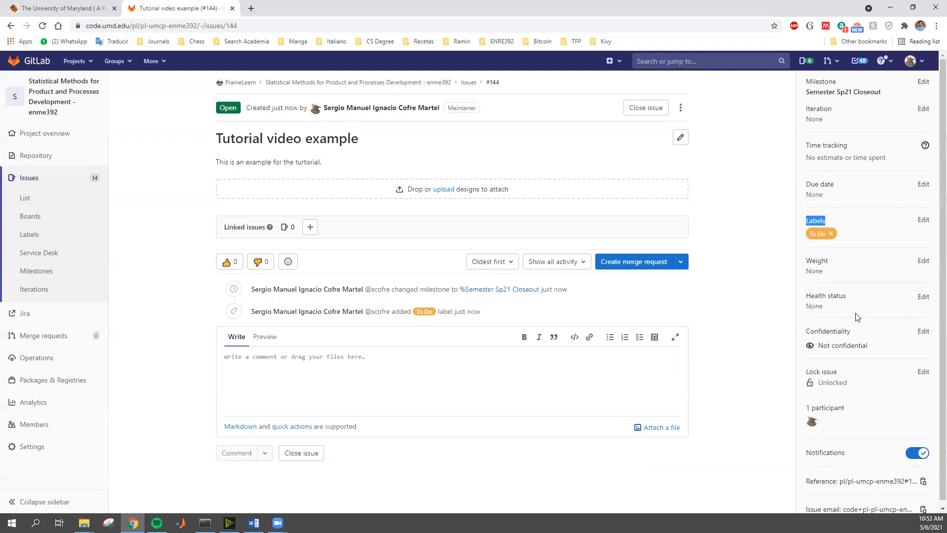
scroll(865, 321, "up", 2)
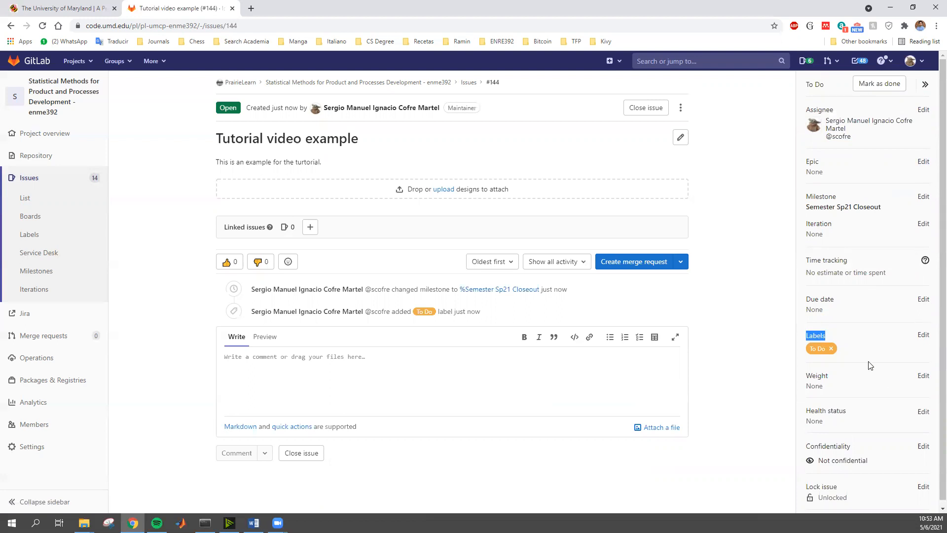
scroll(870, 365, "down", 3)
- Add the Doing label to the issue by posting a comment with the quick action /label ~Doing, and reload the issue
left_click(289, 359)
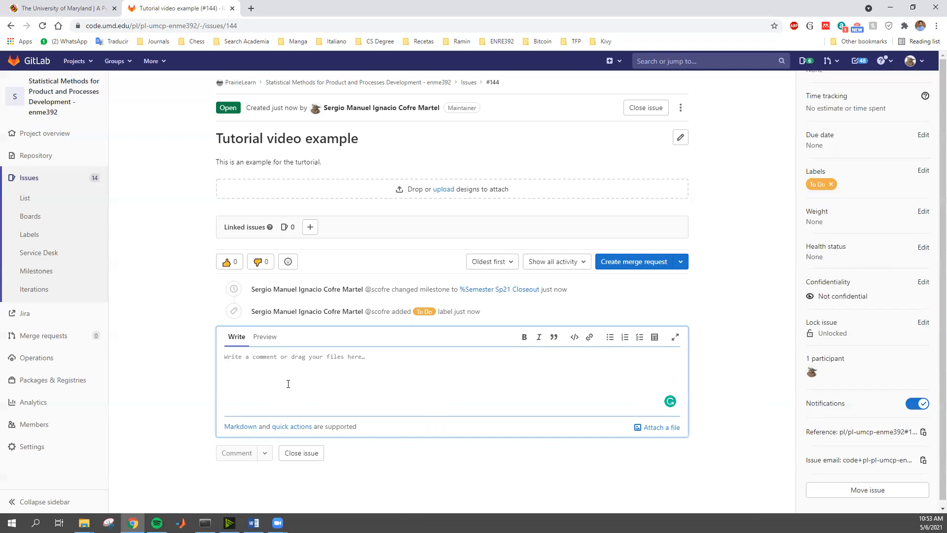
type("/")
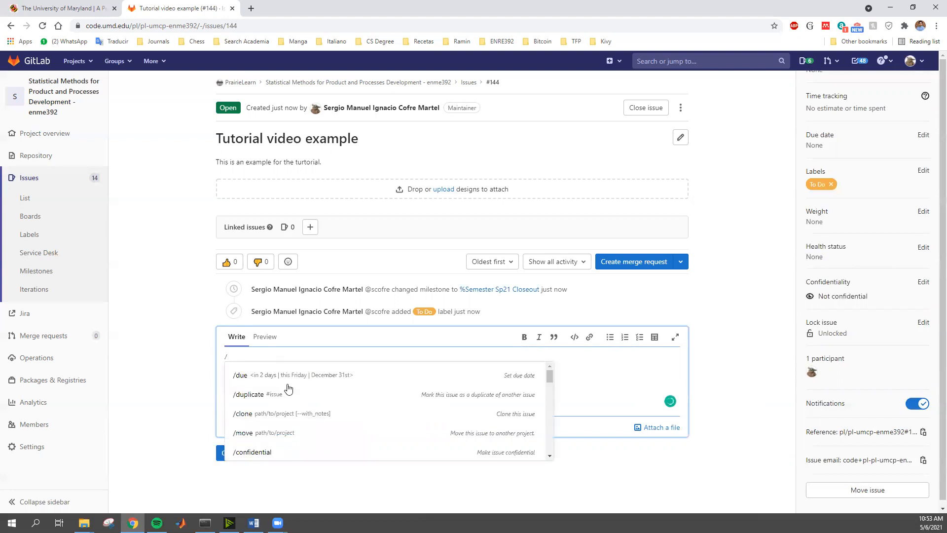
type("lab")
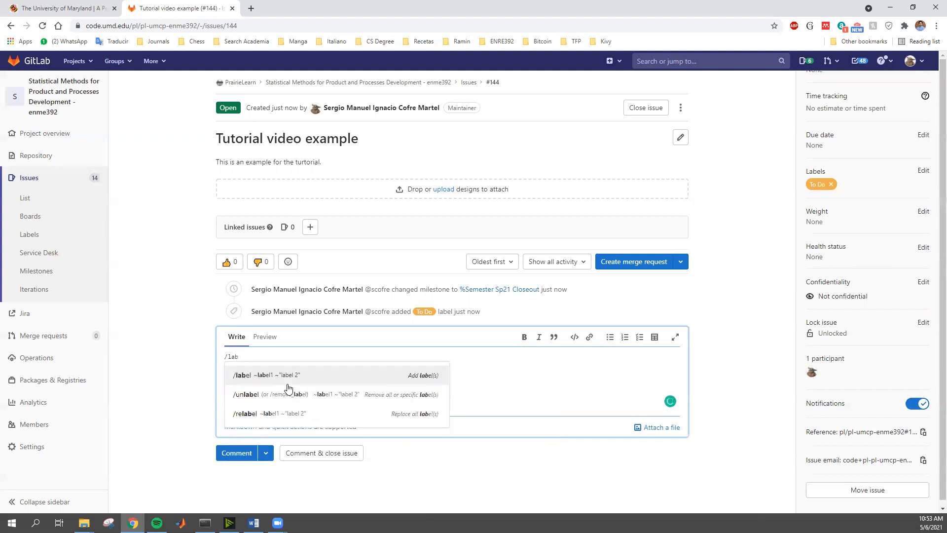
left_click(256, 378)
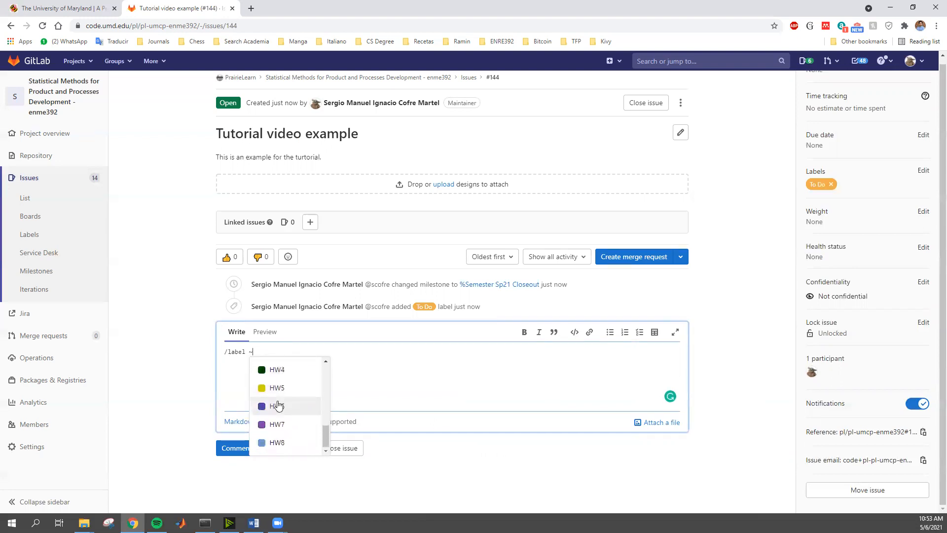
scroll(283, 414, "up", 1)
scroll(277, 397, "down", 4)
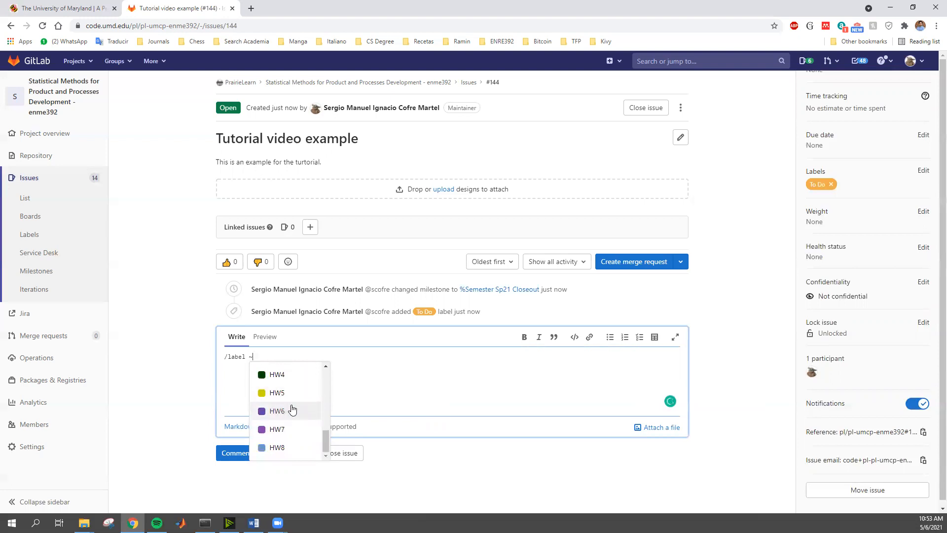
scroll(304, 428, "up", 3)
scroll(305, 427, "up", 1)
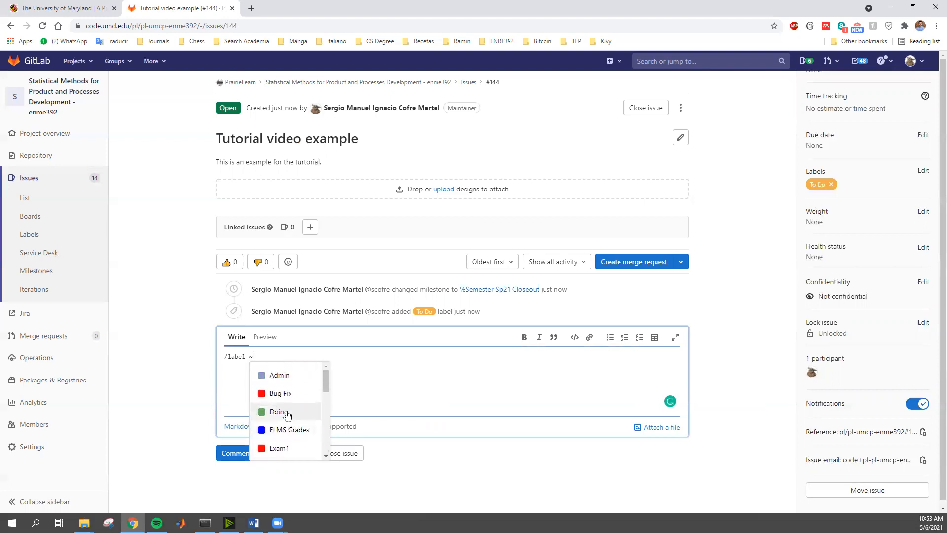
left_click(286, 410)
left_click(234, 456)
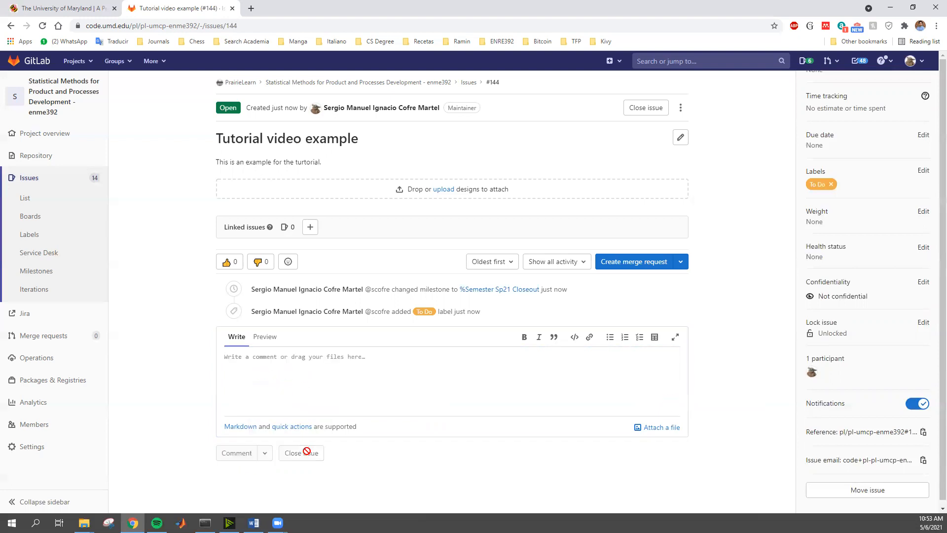
scroll(344, 354, "down", 2)
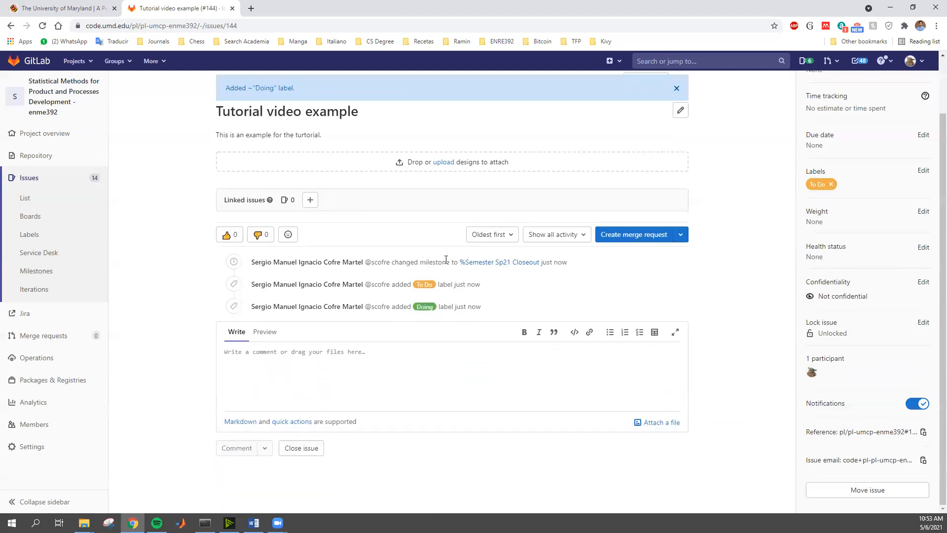
key("F5")
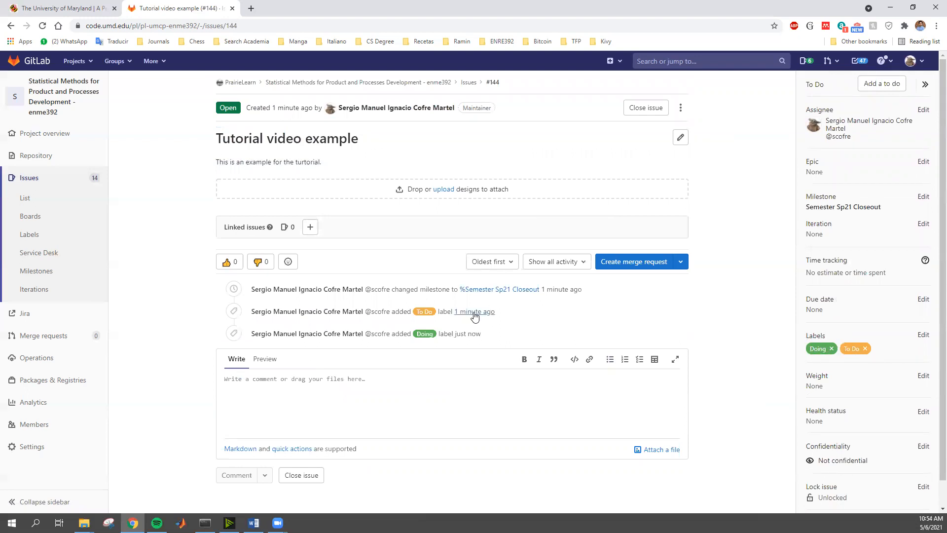
left_click(345, 380)
type("/unlabel ~")
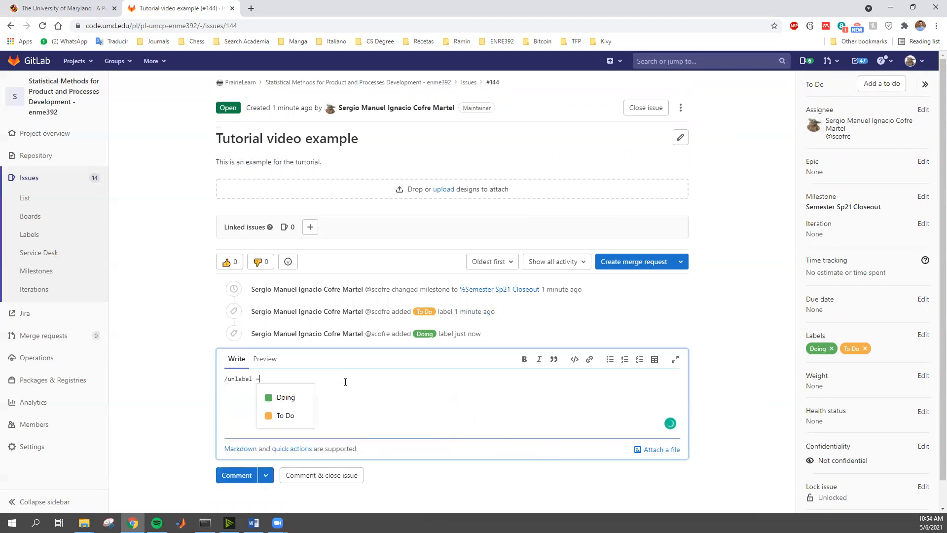
key("Down")
key("Return")
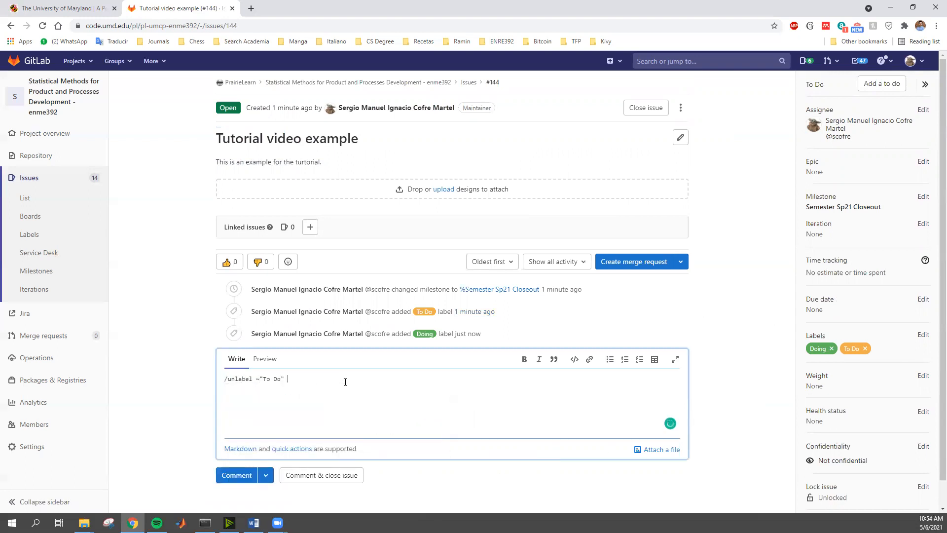
key("BackSpace")
key("BackSpace")
key("BackSpace")
key("BackSpace")
key("BackSpace")
key("BackSpace")
key("Down")
key("Down")
key("Up")
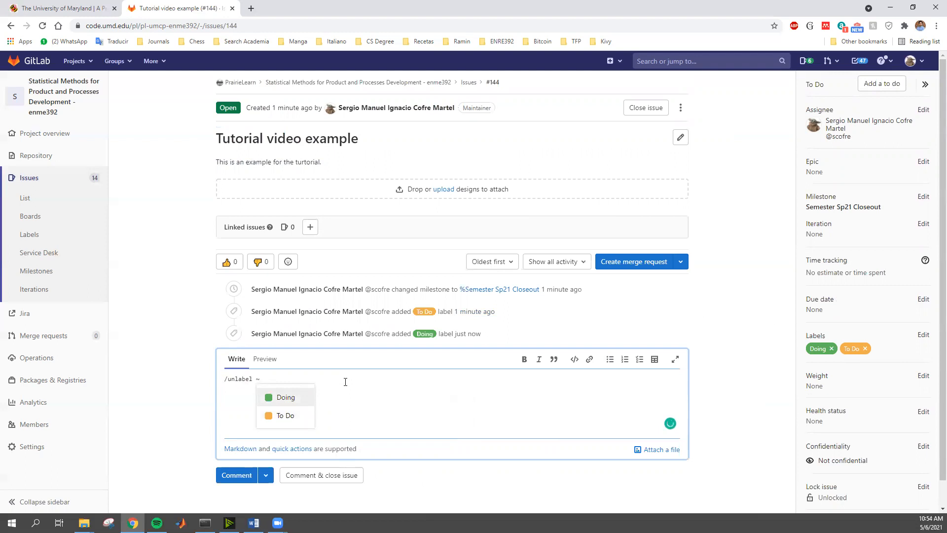
key("Down")
key("Up")
key("Down")
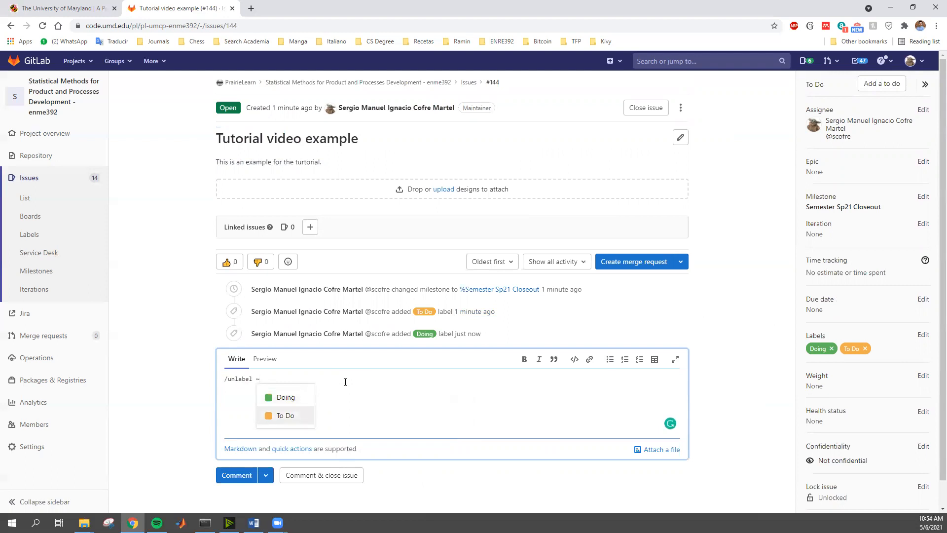
key("Return")
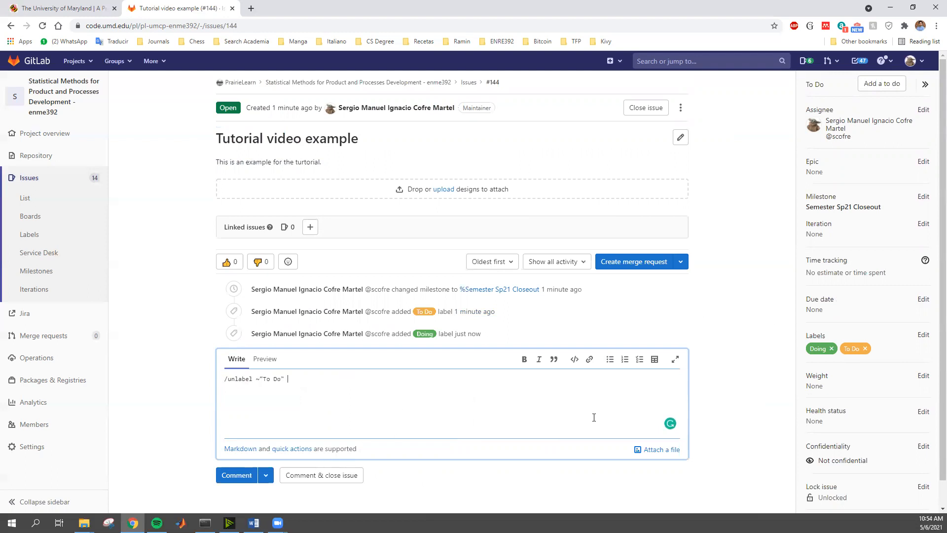
key("ctrl+a")
key("BackSpace")
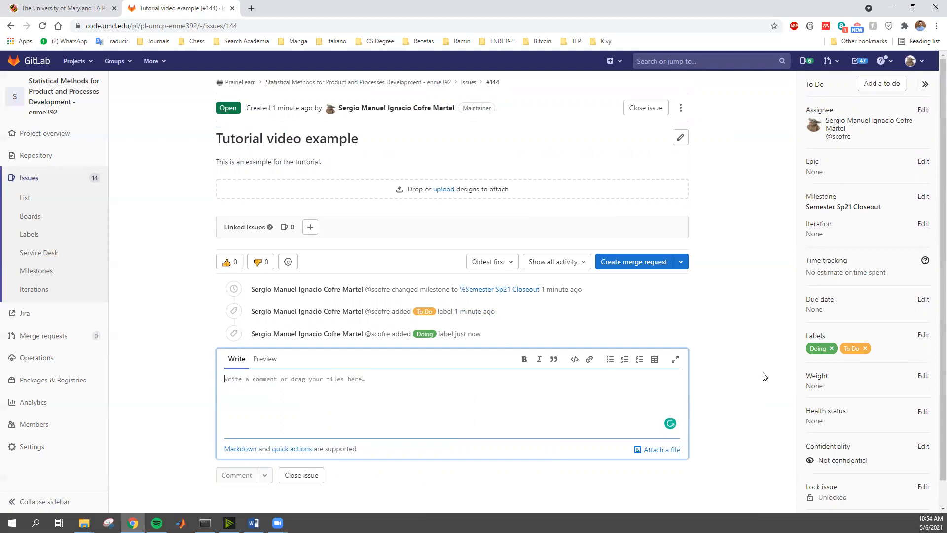
- Remove the To Do label from the issue's properties and review the project labels available for assignment
left_click(866, 349)
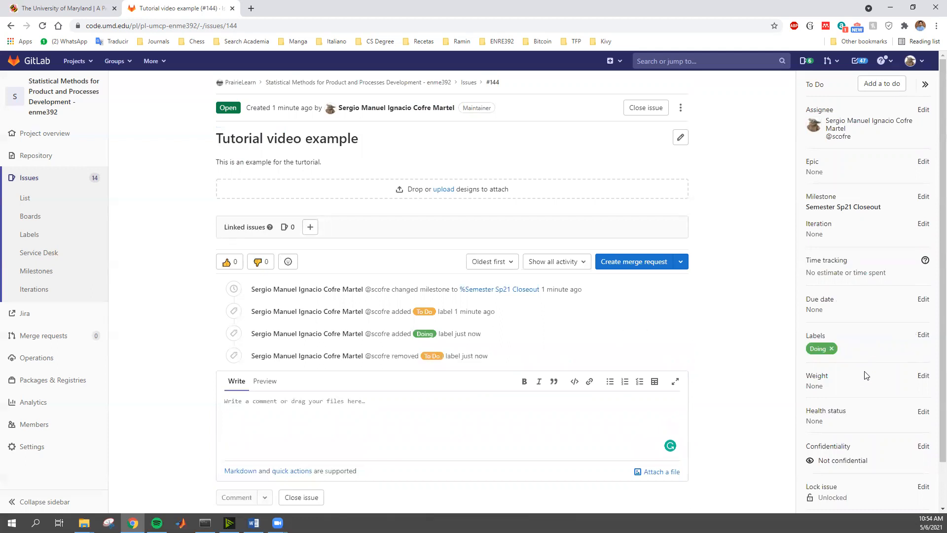
left_click(385, 410)
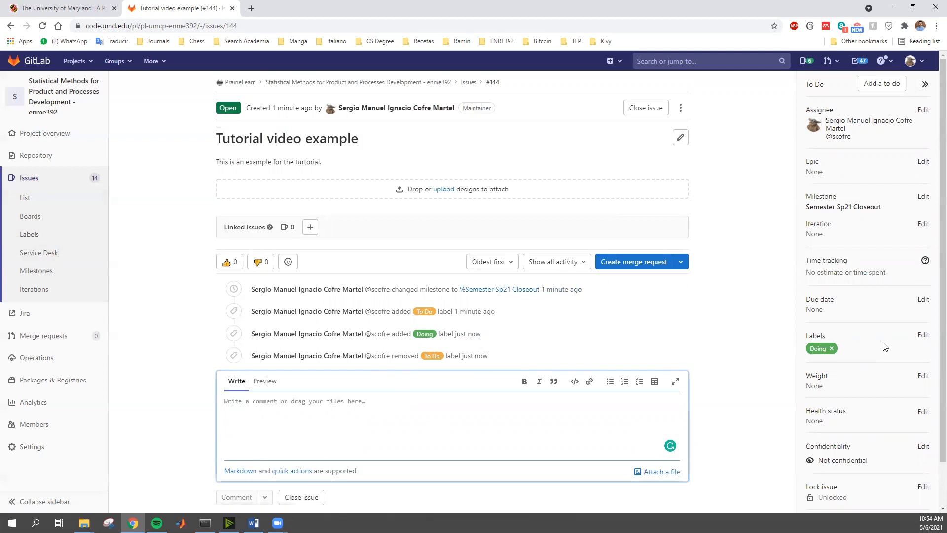
left_click(924, 336)
scroll(883, 344, "down", 2)
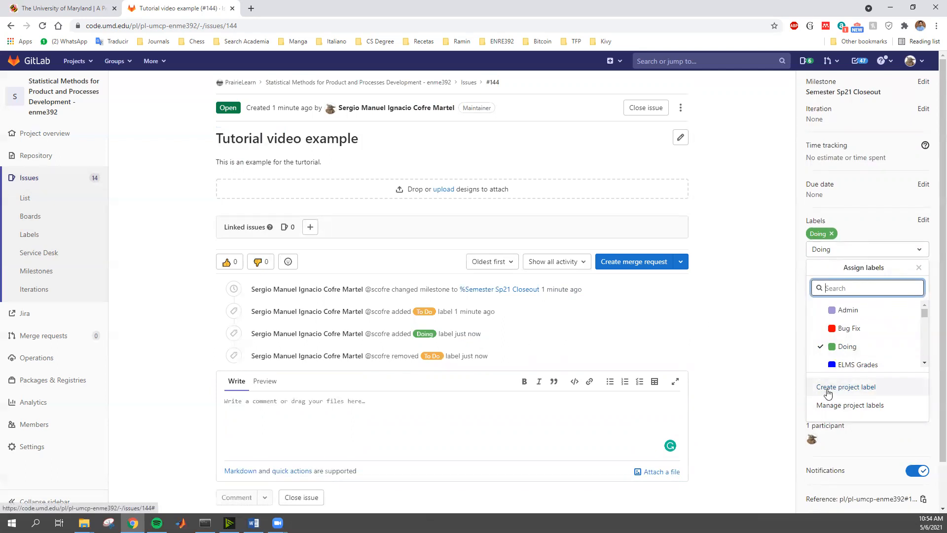
left_click(748, 371)
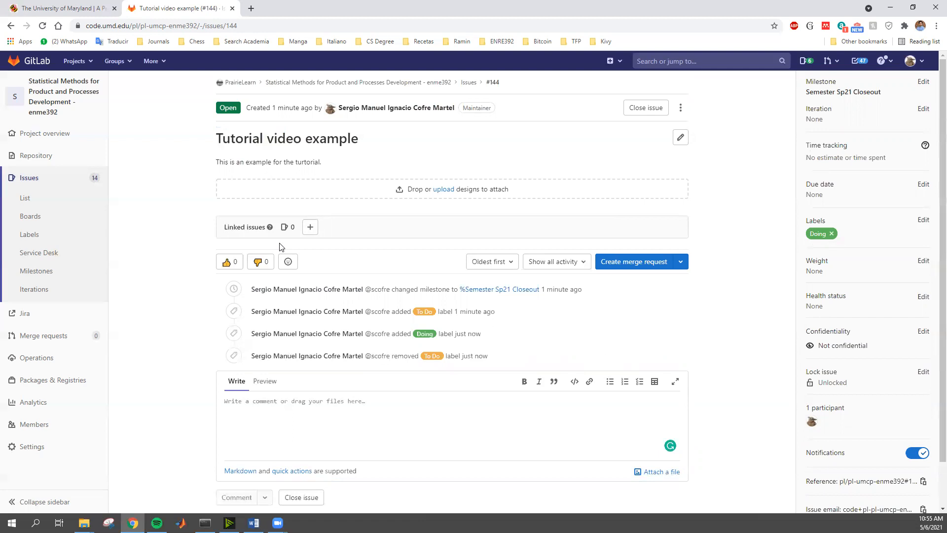
- Create a new issue board titled Tutorial 2 that shows the Open and Closed lists
left_click(60, 220)
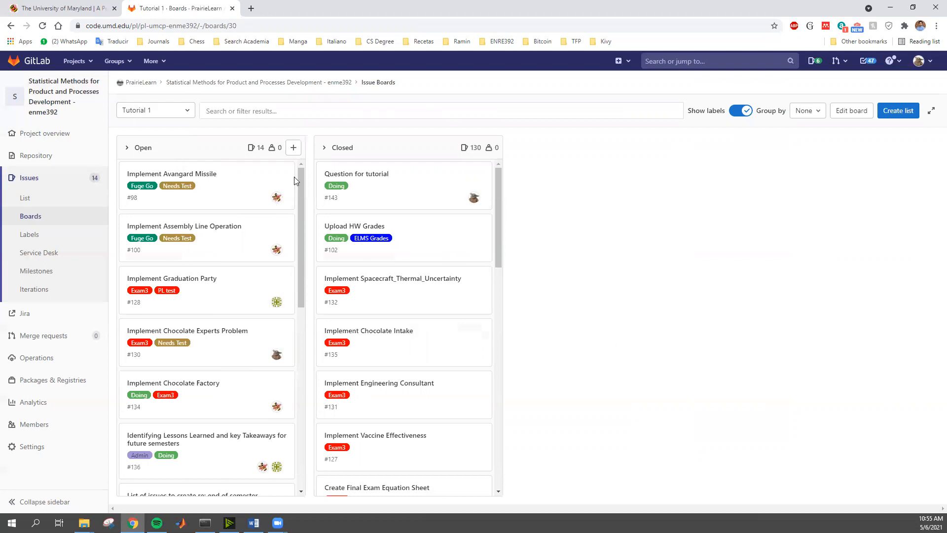
left_click(143, 111)
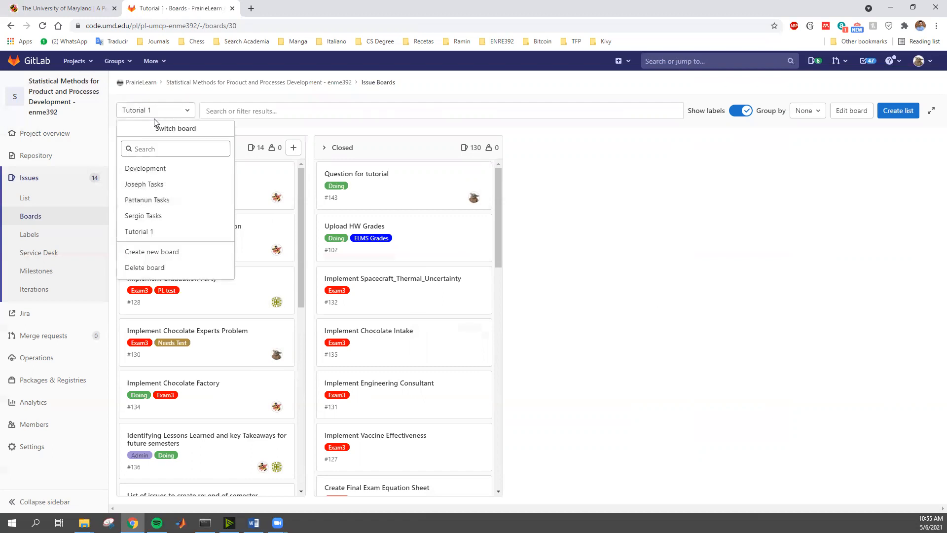
left_click(182, 252)
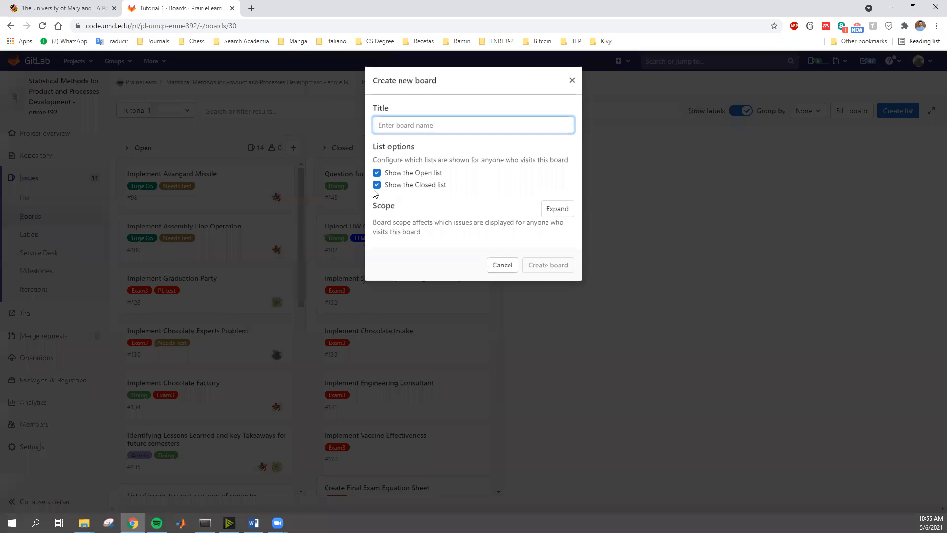
type("Tutorial 2")
key("Up")
key("Return")
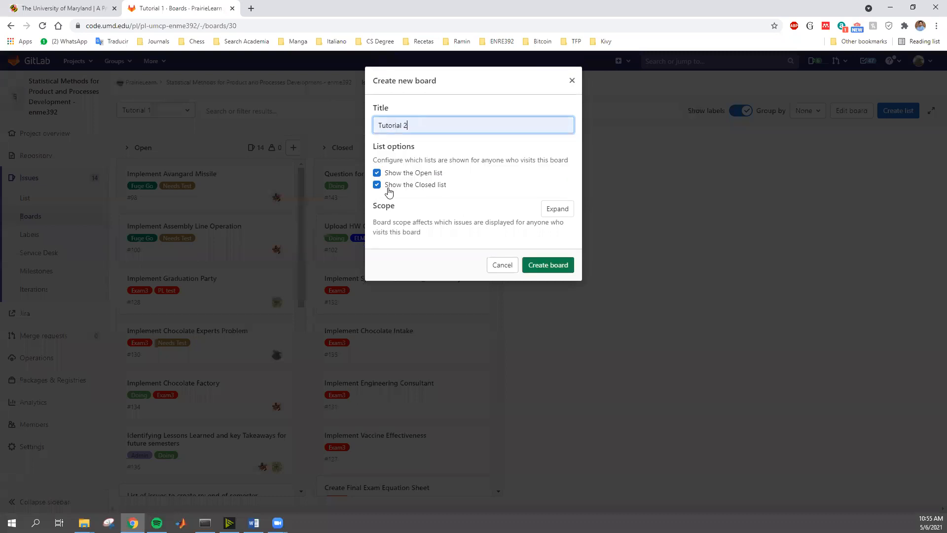
left_click(549, 265)
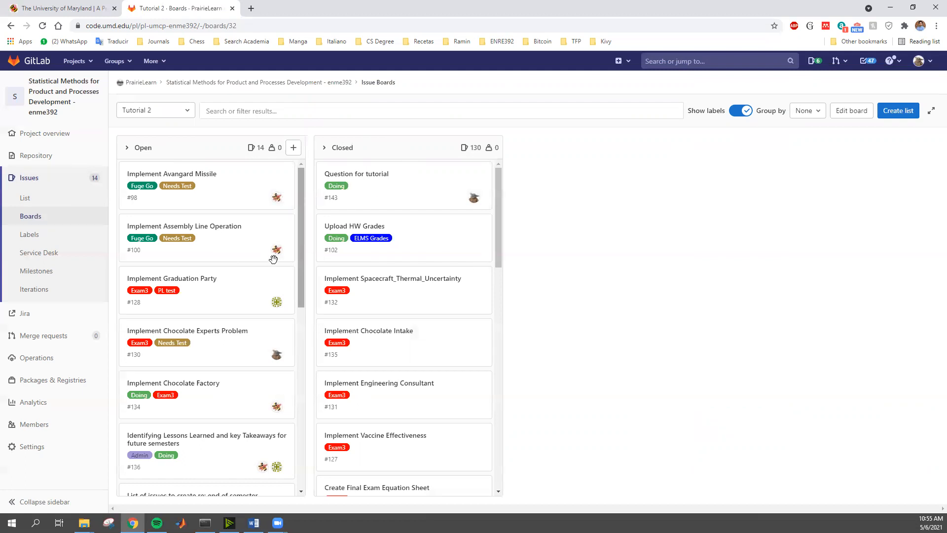
- Look through the issues in the Open and Closed lists of the Tutorial 2 board
scroll(428, 289, "down", 2)
scroll(425, 290, "down", 5)
scroll(424, 291, "up", 10)
scroll(275, 269, "down", 2)
scroll(276, 270, "down", 5)
scroll(252, 270, "up", 8)
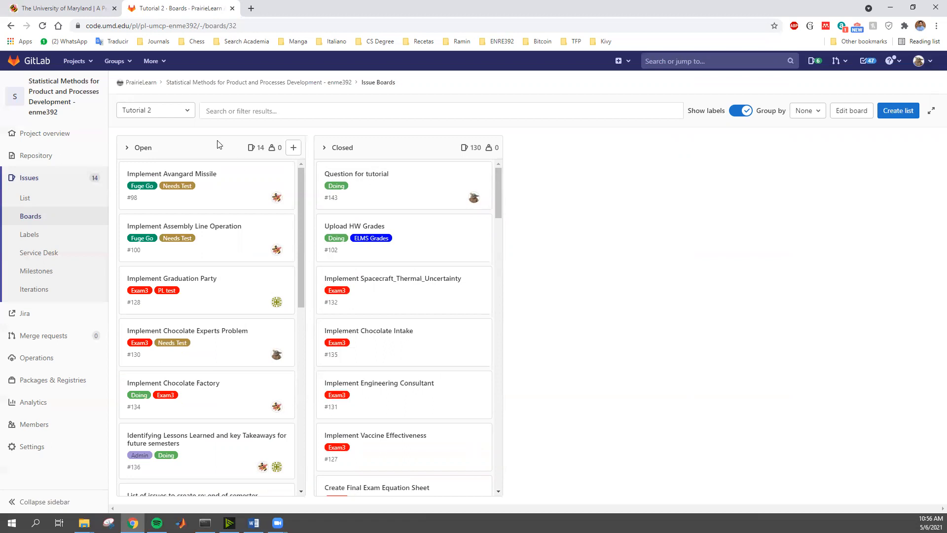
- Switch to your own tasks board and examine its label lists and the issues in them
left_click(148, 111)
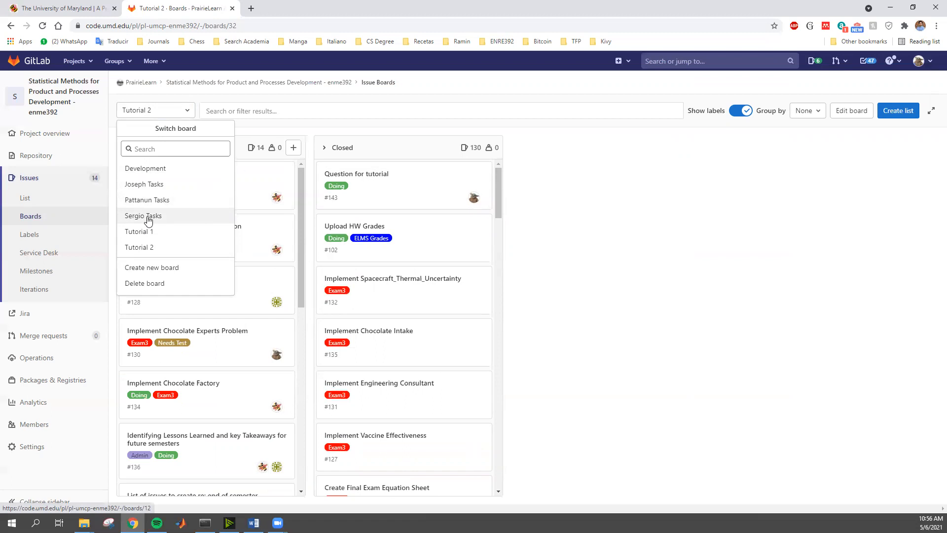
left_click(168, 217)
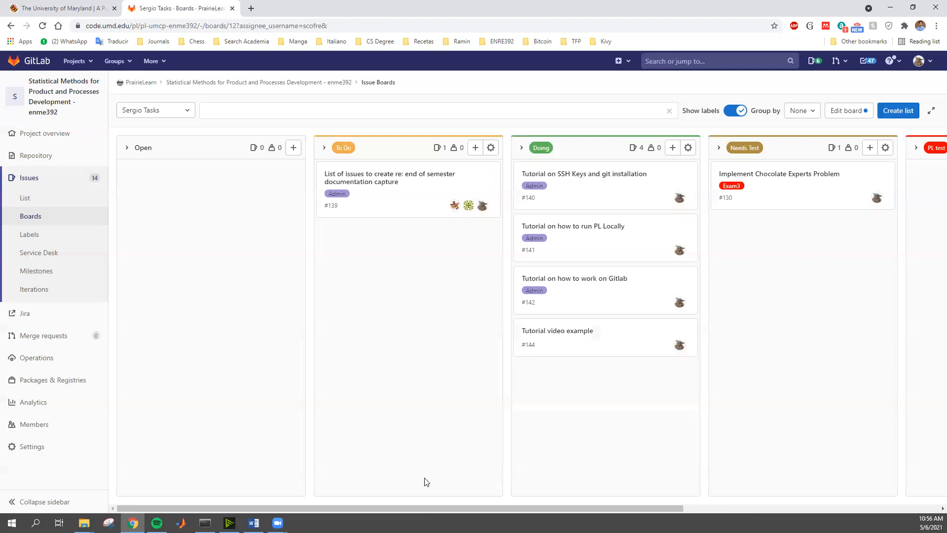
left_click_drag(402, 508, 473, 483)
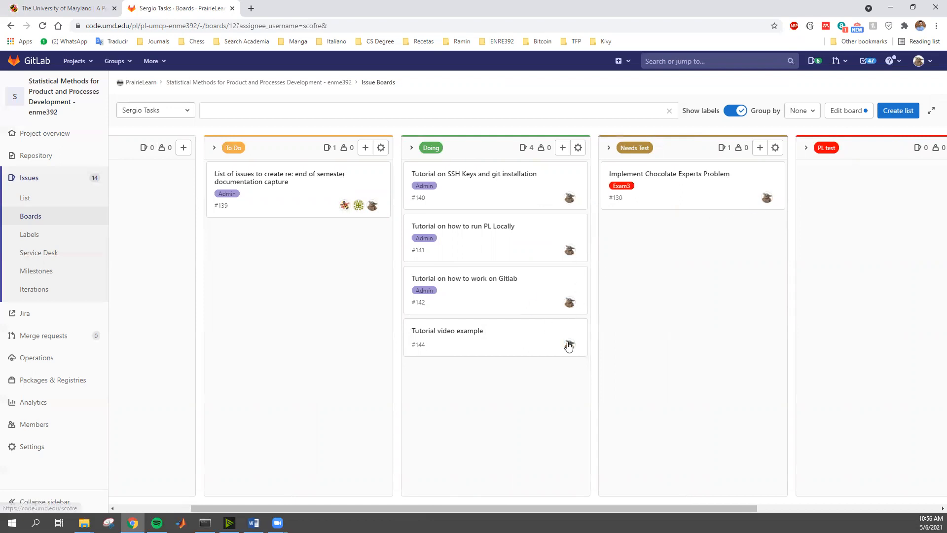
left_click_drag(402, 509, 276, 515)
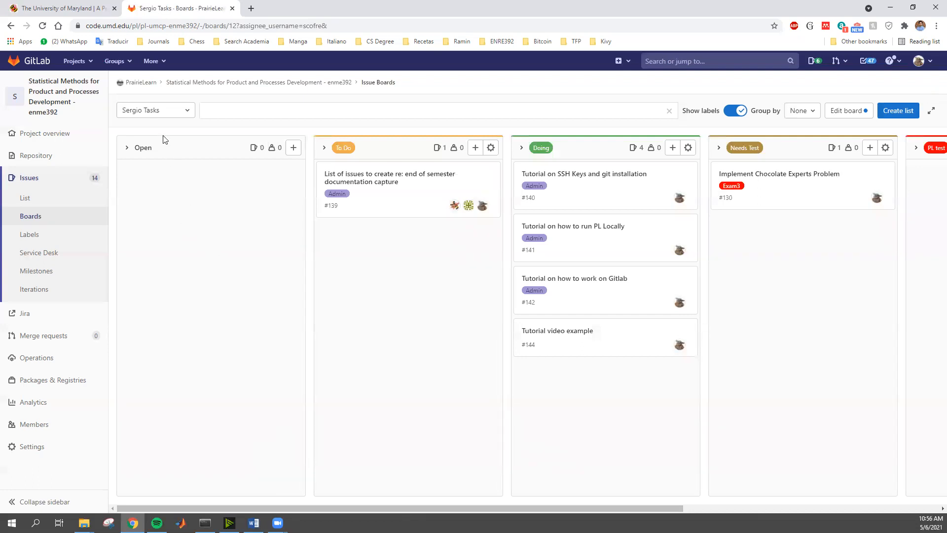
- Return to the Tutorial 2 board and add a list scoped to the Doing label
left_click(128, 113)
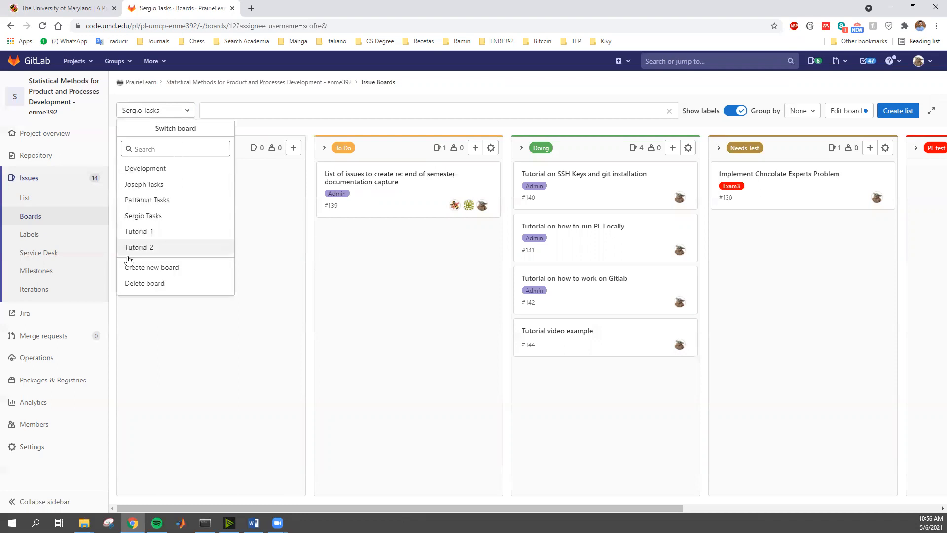
left_click(161, 247)
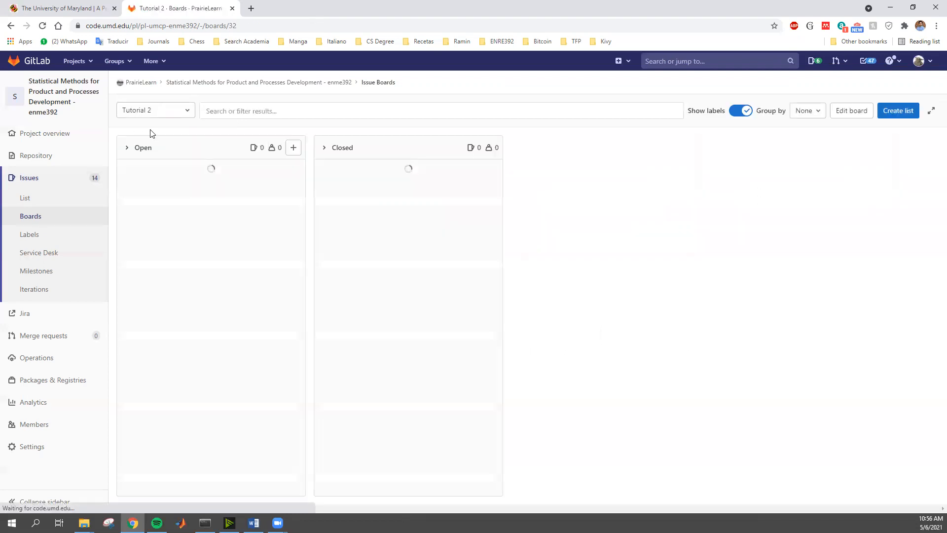
left_click(897, 115)
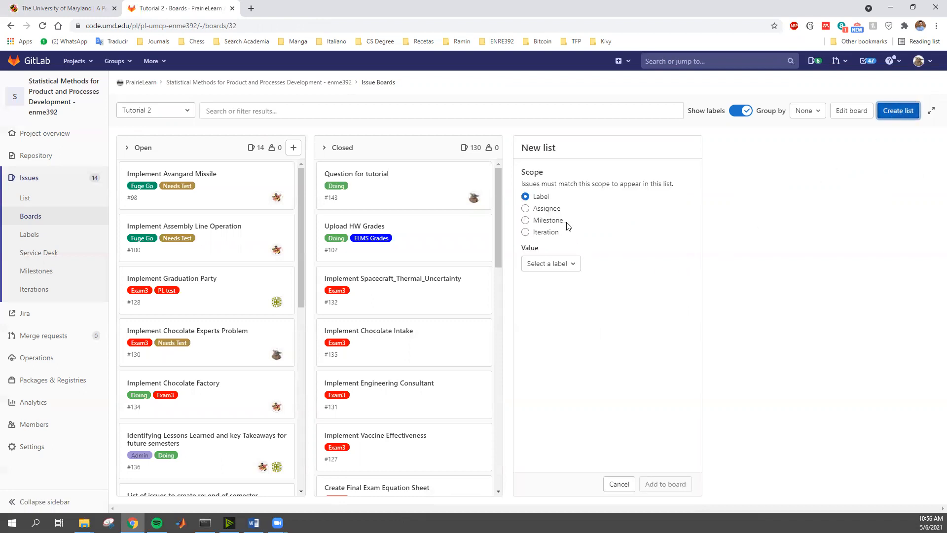
left_click(548, 264)
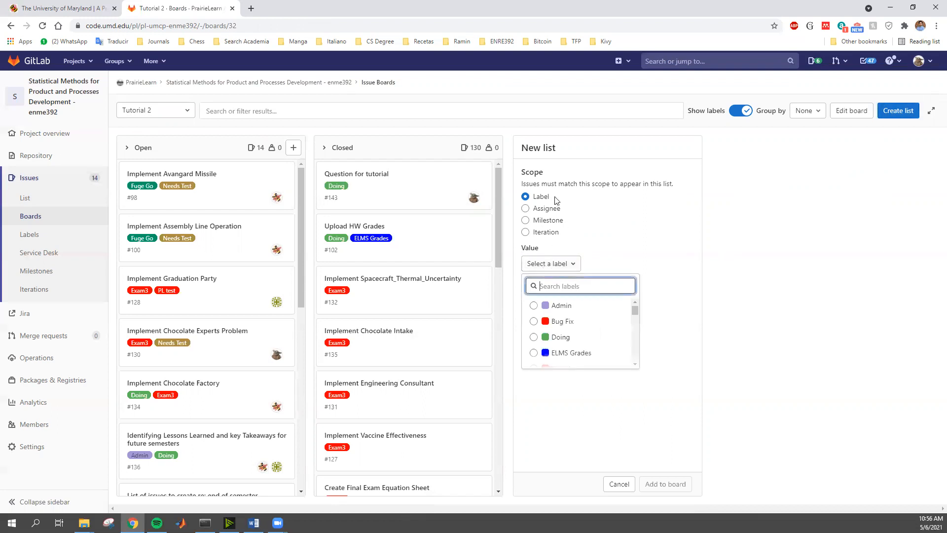
left_click(561, 340)
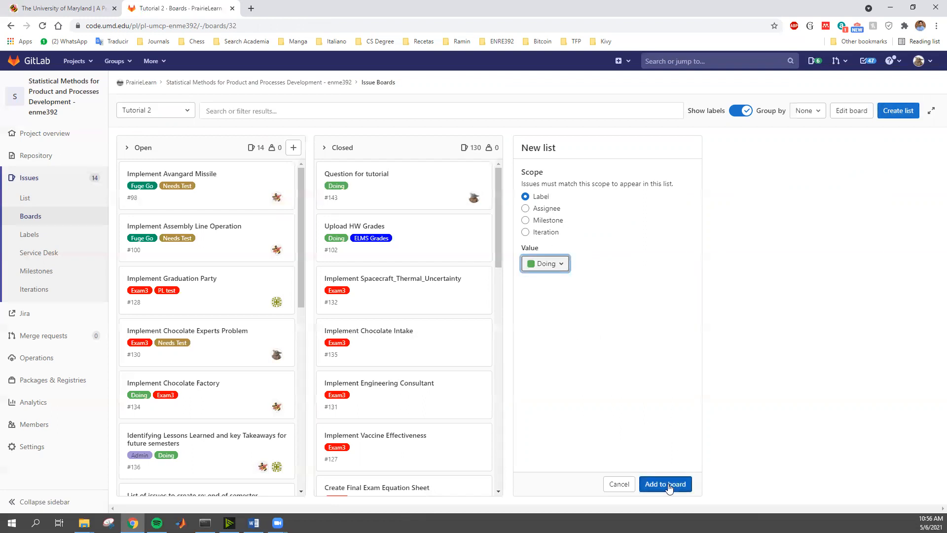
left_click(668, 487)
mouse_move(354, 152)
left_mouse_down()
mouse_move(637, 138)
mouse_move(332, 162)
mouse_move(345, 157)
left_mouse_up()
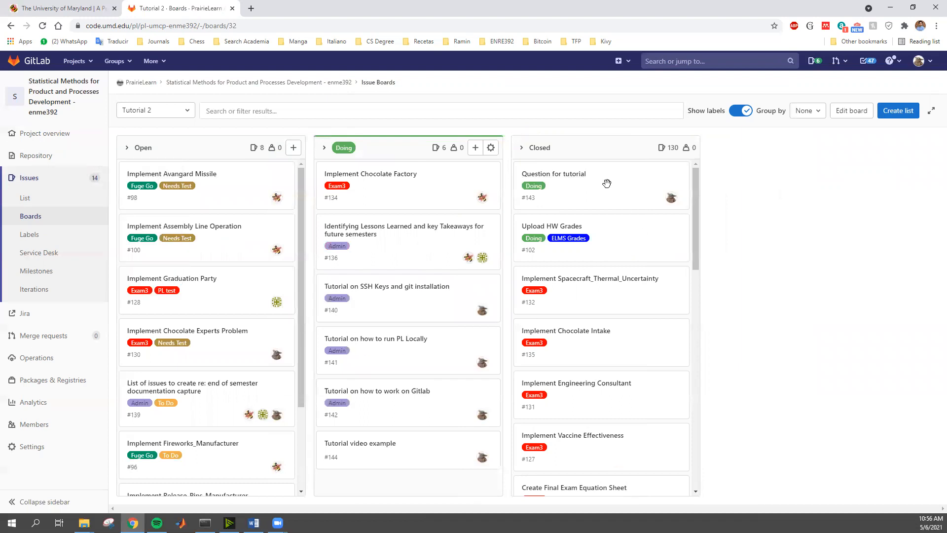
- Add a list scoped to the To Do label to the Tutorial 2 board
left_click(897, 110)
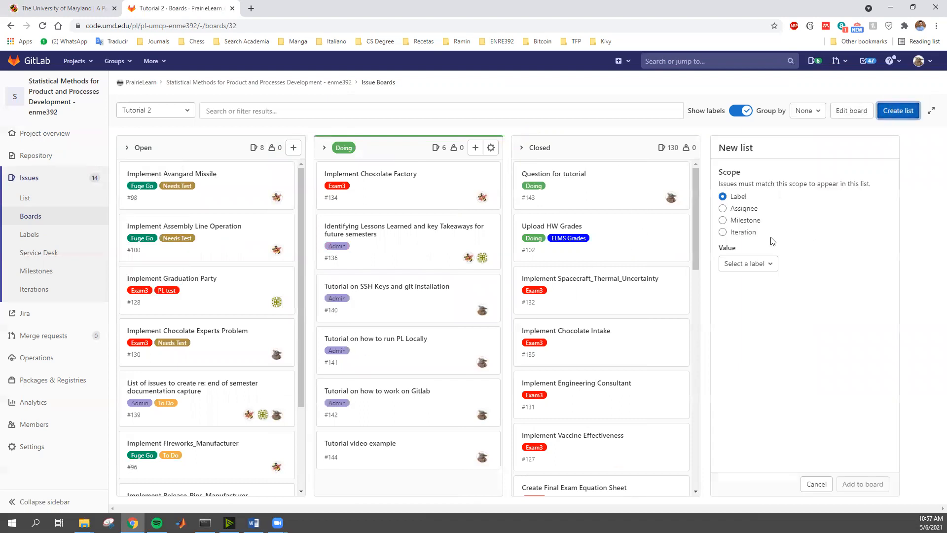
left_click(749, 264)
scroll(763, 318, "down", 3)
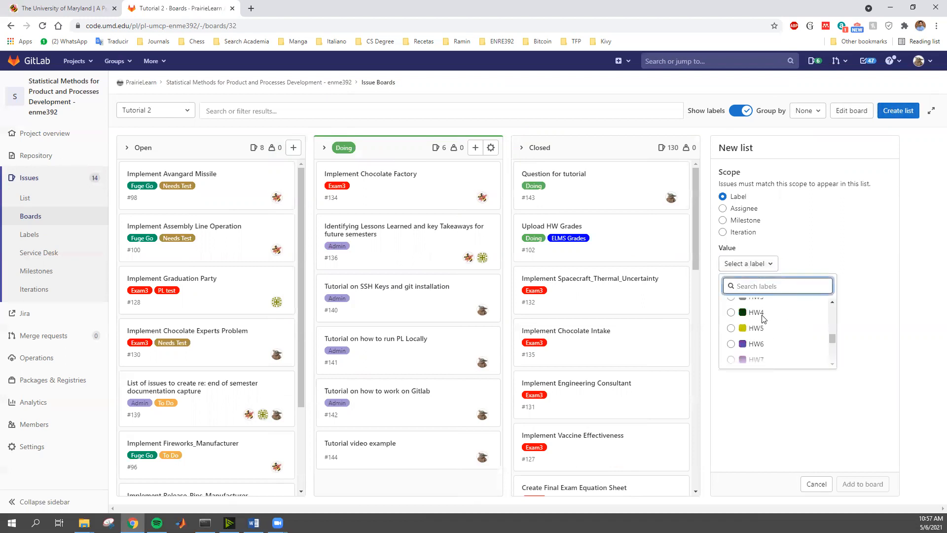
type("to")
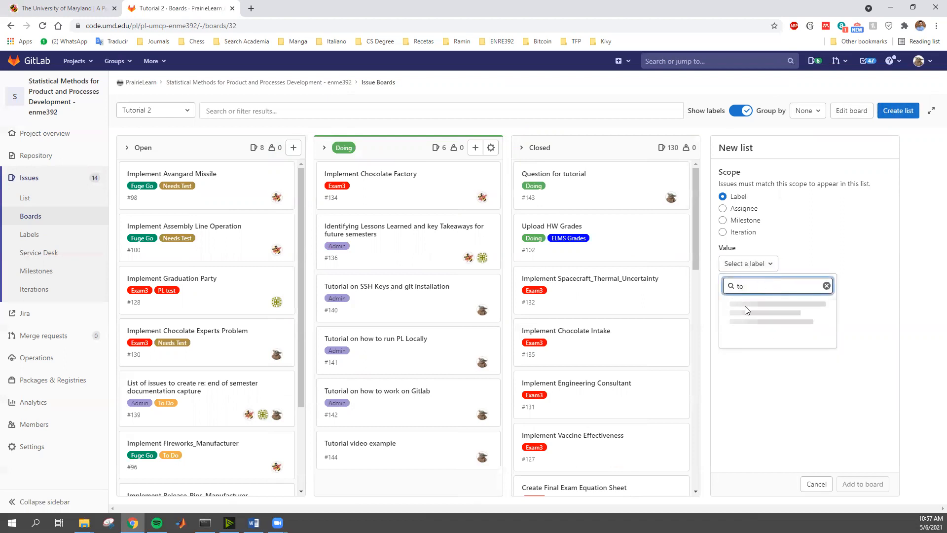
scroll(765, 330, "down", 1)
left_click(757, 357)
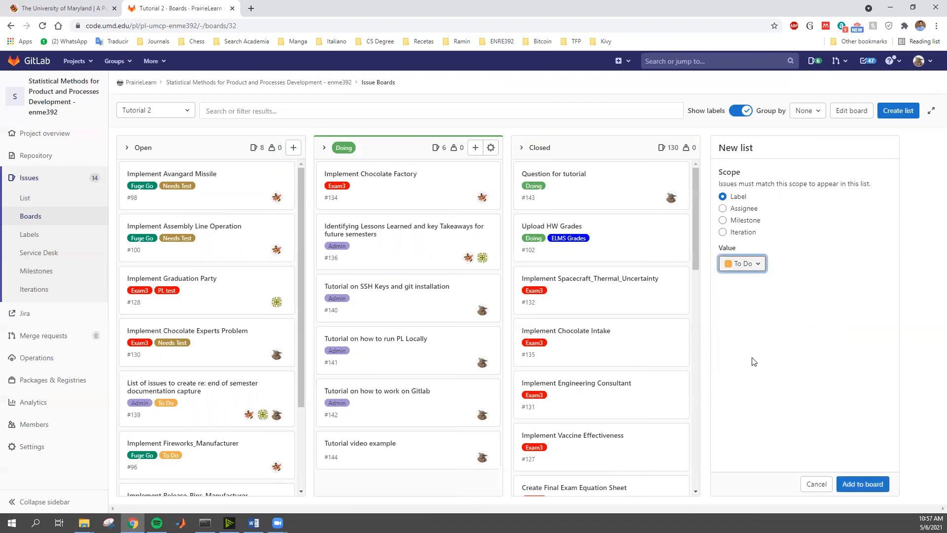
left_click(863, 484)
- Reorder the board's lists so that To Do comes directly before Doing
left_click_drag(603, 152, 419, 153)
left_click_drag(525, 155, 283, 155)
left_click_drag(558, 145, 412, 151)
left_click_drag(593, 153, 194, 162)
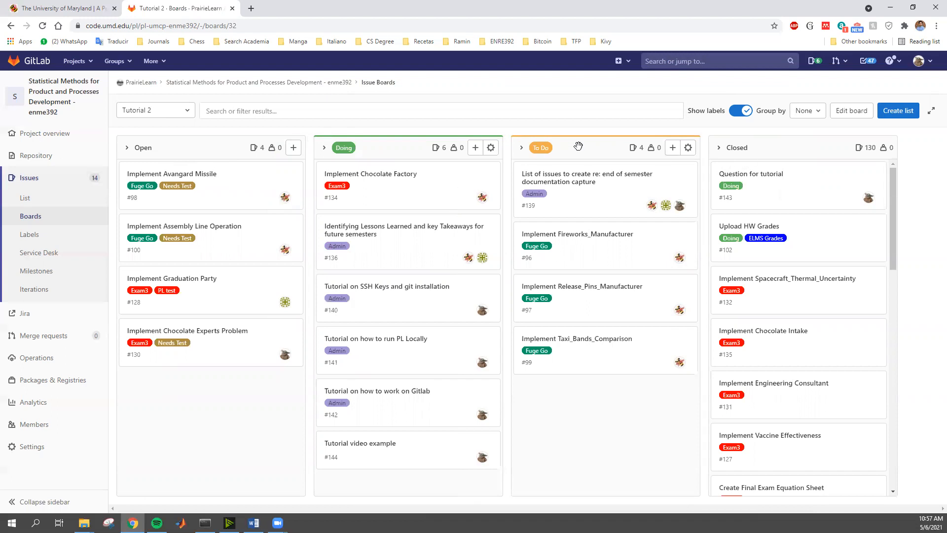
left_click_drag(579, 146, 384, 150)
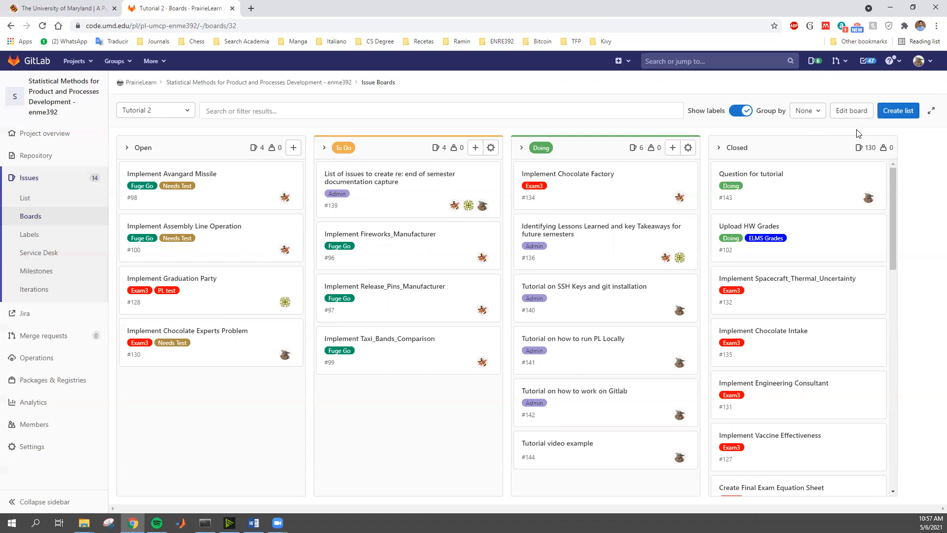
- Scope the Tutorial 2 board to issues assigned to yourself and save the board changes
left_click(853, 111)
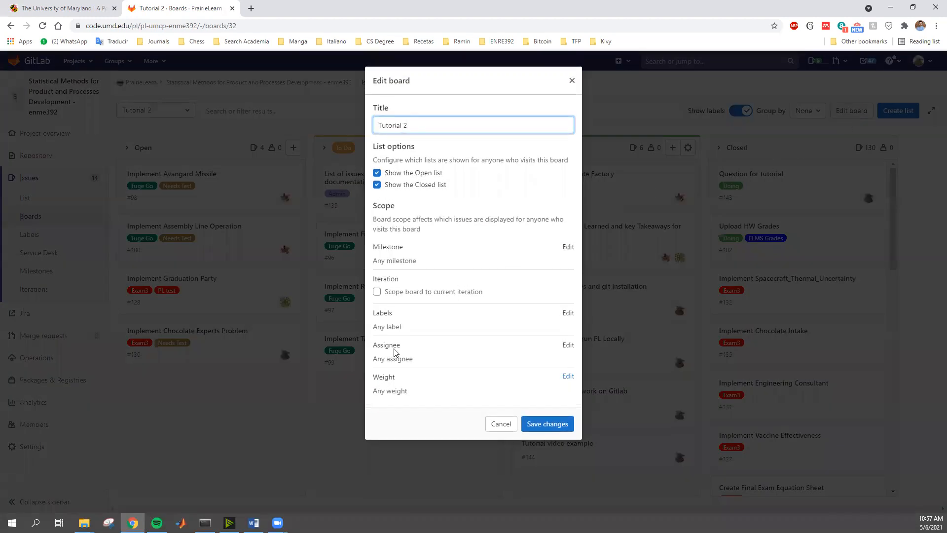
left_click(568, 345)
left_click(447, 364)
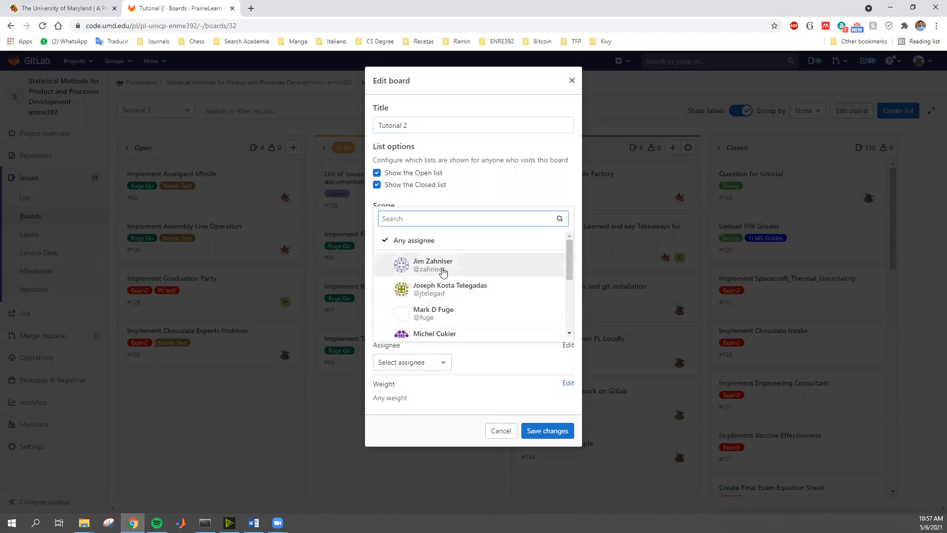
type("ser")
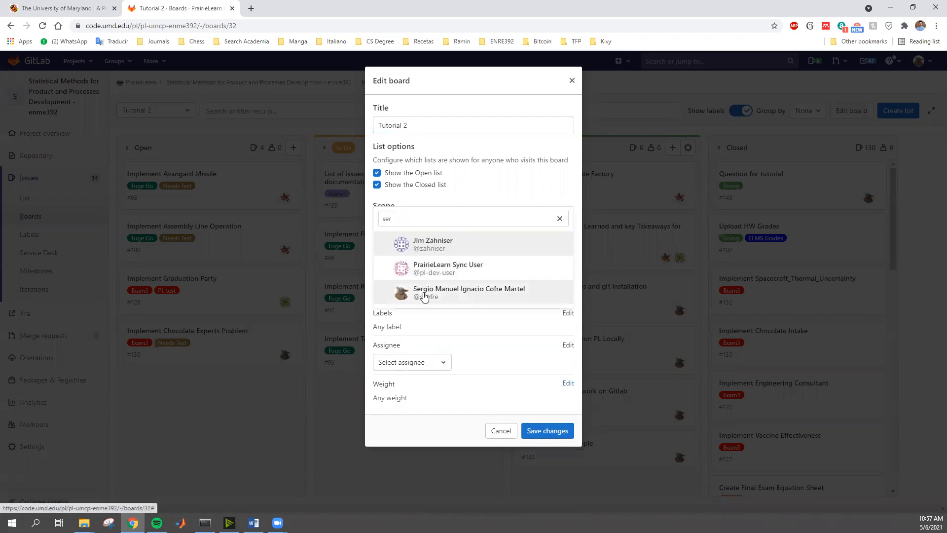
left_click(424, 295)
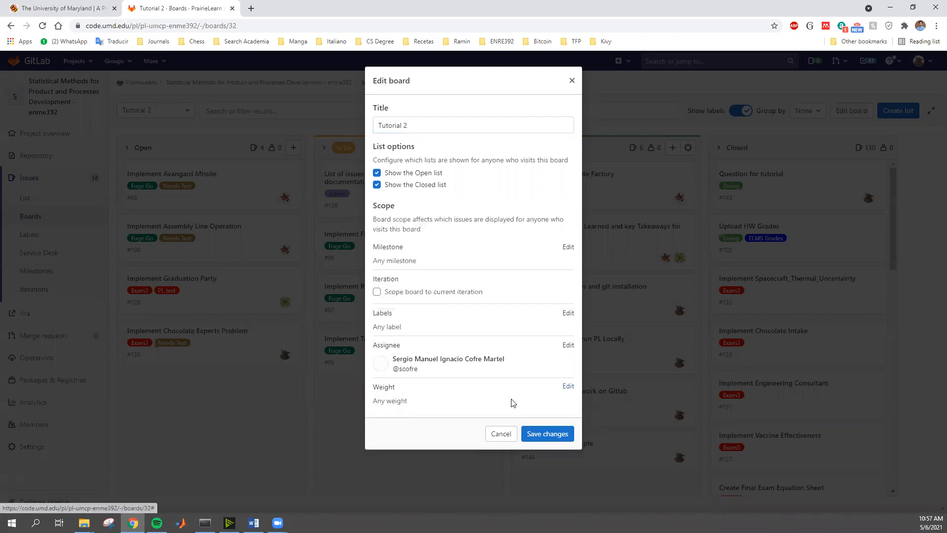
left_click(545, 437)
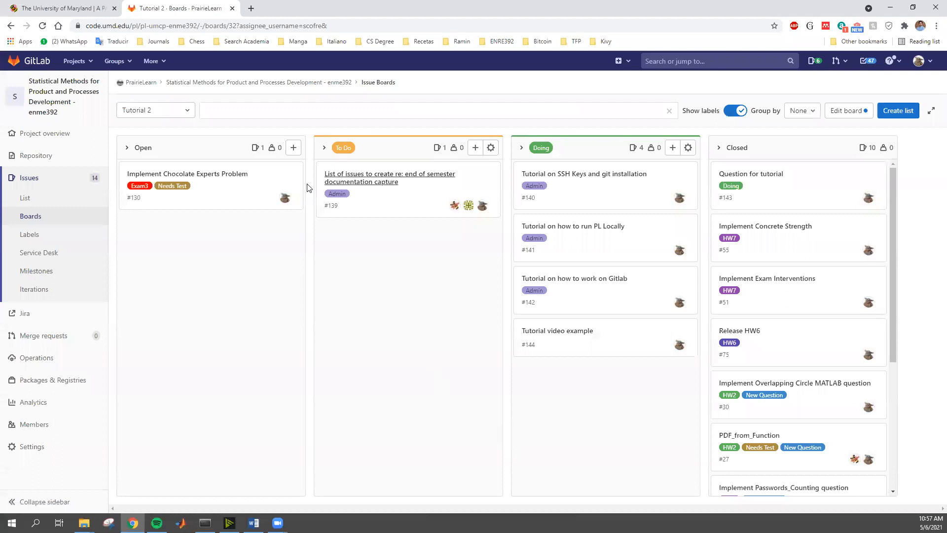
- Look through the issues on the assignee-scoped board and switch to the colleague's tasks board listed just above your own to view it
scroll(749, 317, "down", 1)
scroll(749, 317, "down", 5)
scroll(839, 363, "up", 8)
left_click(158, 110)
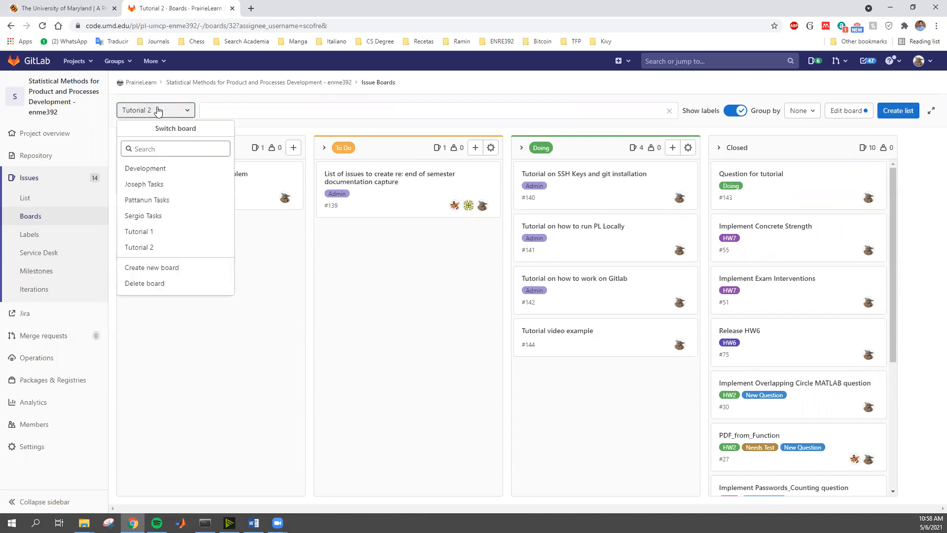
left_click(153, 202)
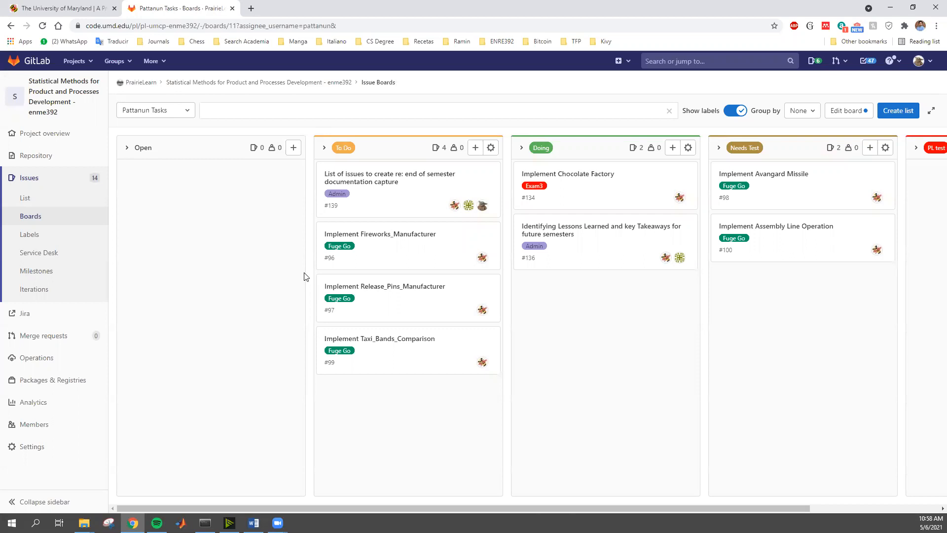
- Switch to the Tutorial 1 board and delete it
left_click(165, 111)
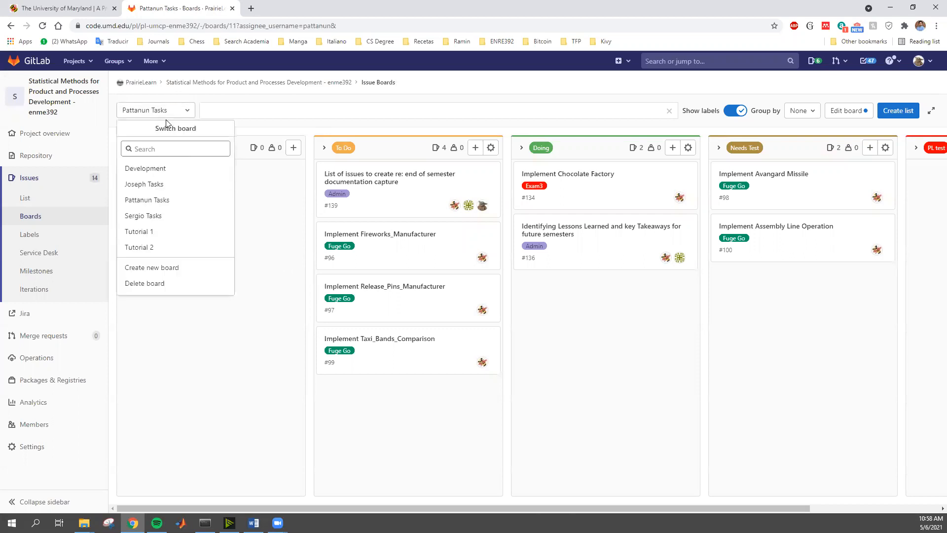
left_click(152, 233)
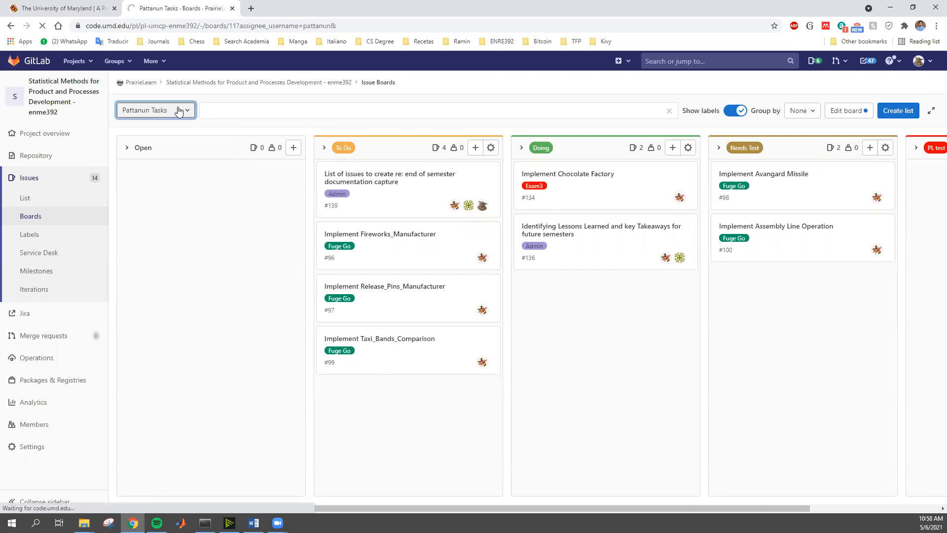
left_click(156, 110)
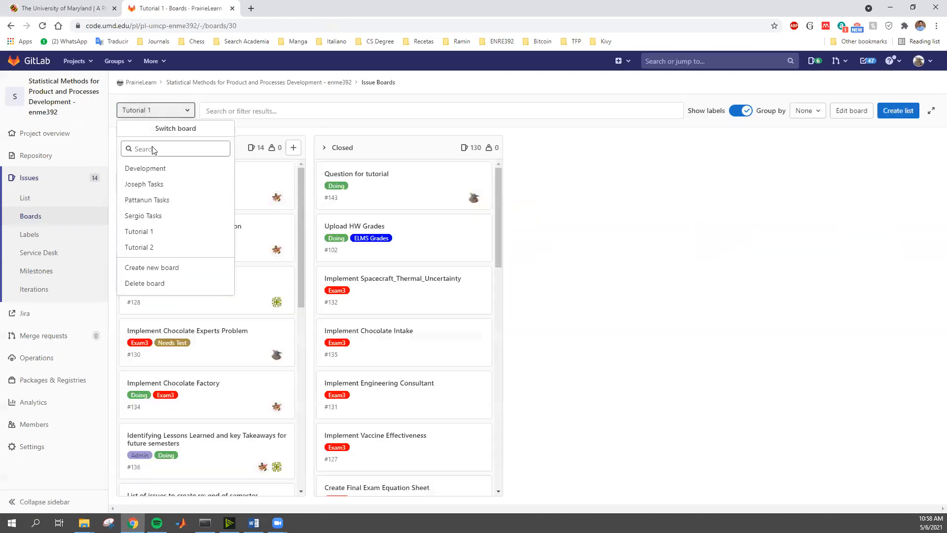
left_click(155, 284)
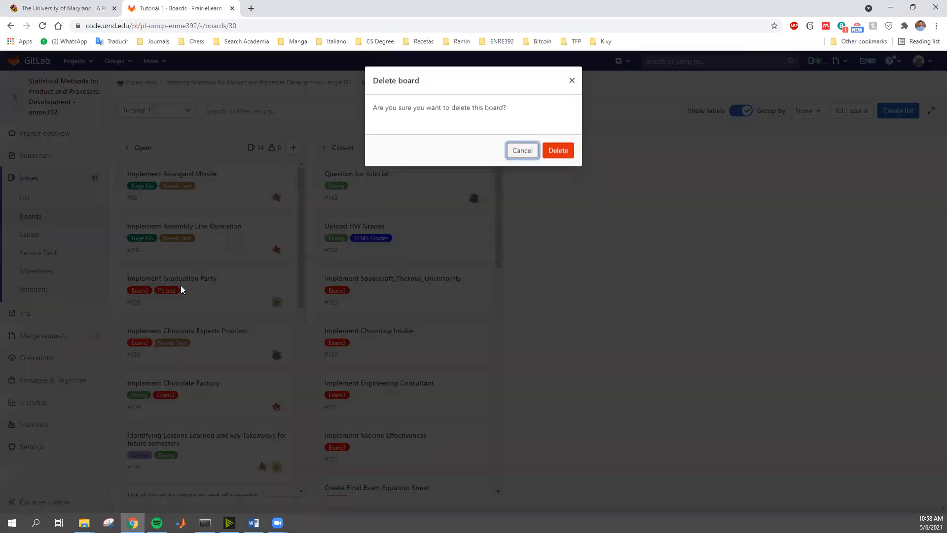
left_click(558, 151)
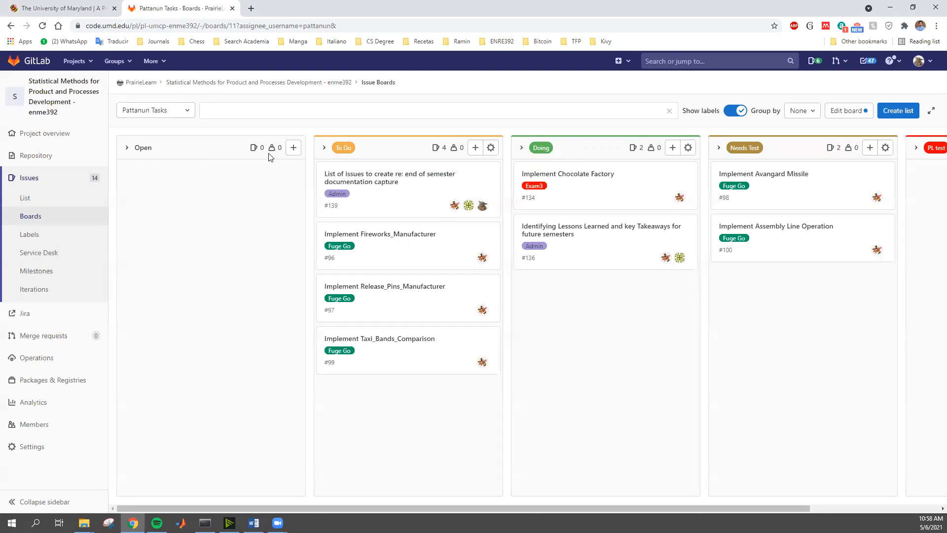
- Open the Prep and Deploy Final Exam Questions milestone and review its description, burndown and burnup charts, and issues
left_click(42, 274)
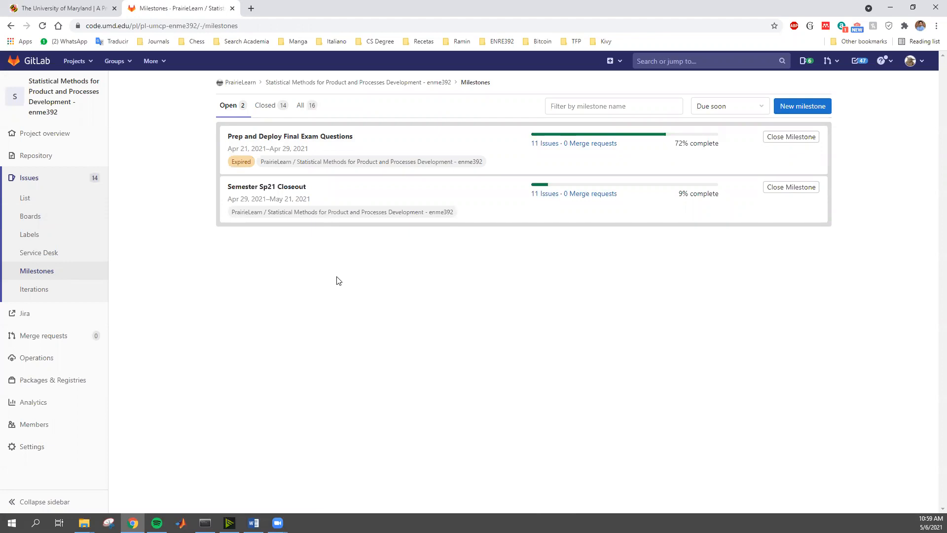
left_click(334, 138)
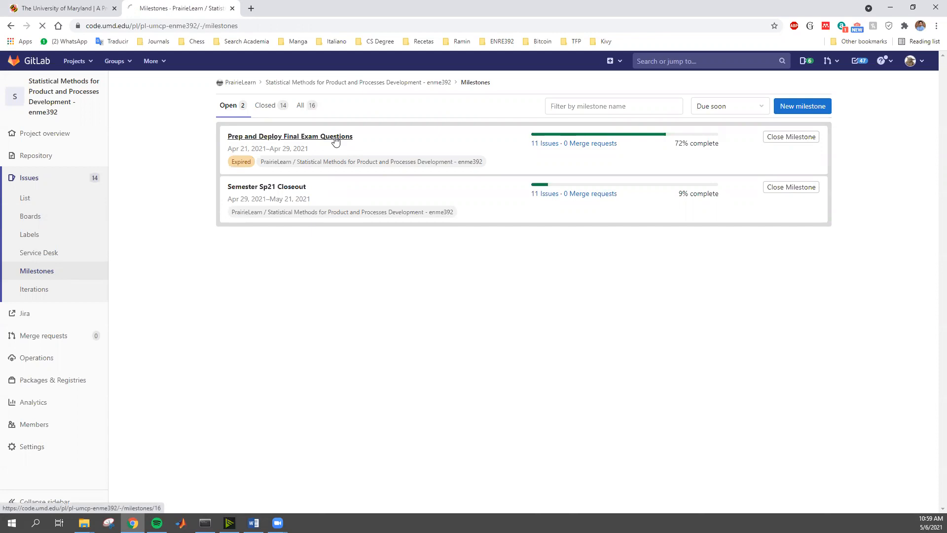
scroll(472, 385, "down", 9)
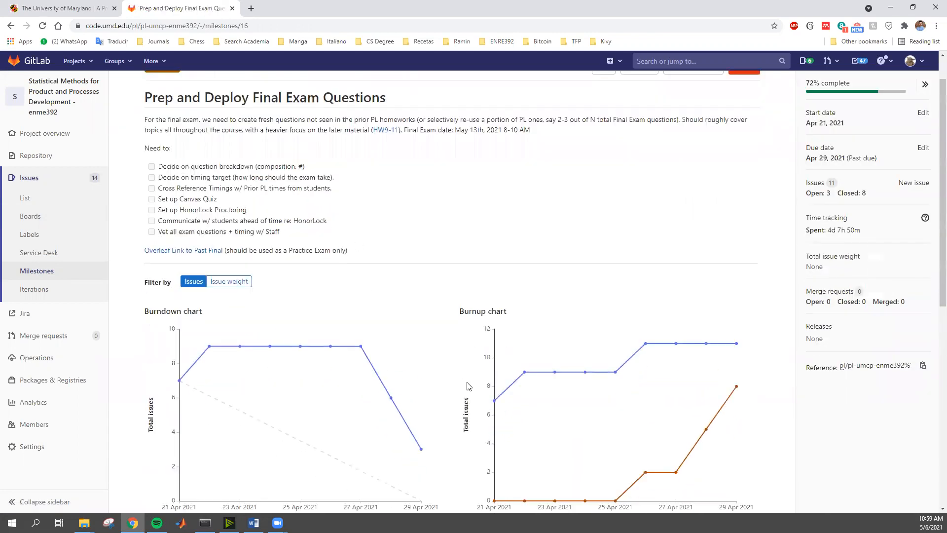
scroll(351, 237, "up", 3)
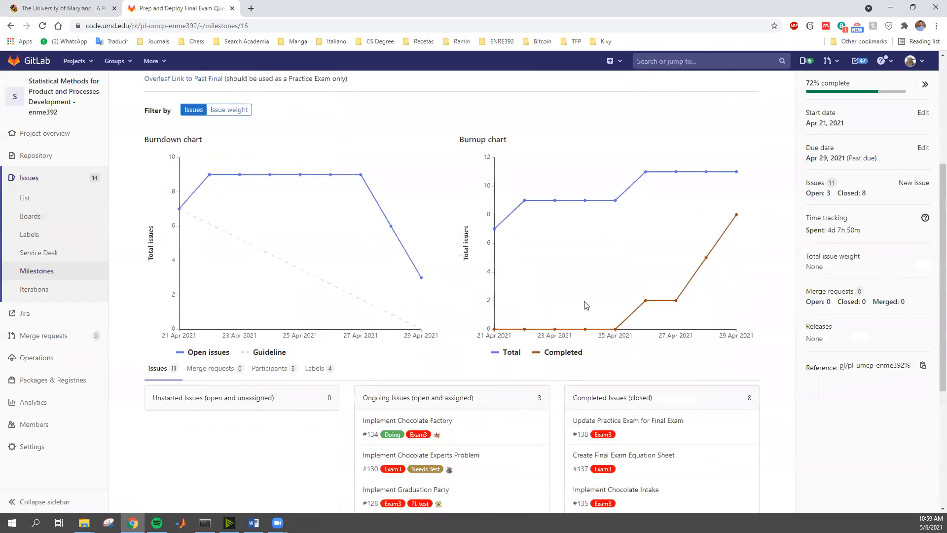
scroll(612, 222, "down", 3)
scroll(296, 294, "up", 7)
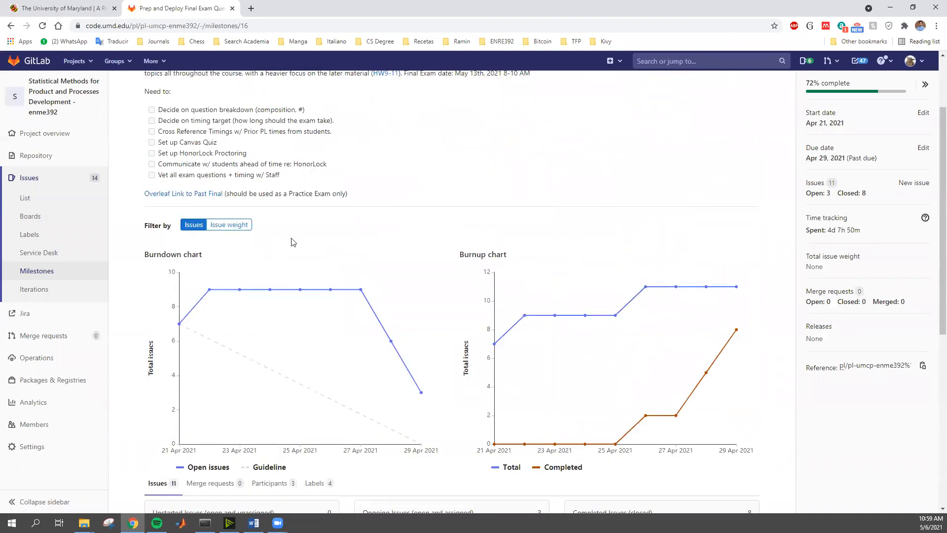
scroll(291, 241, "up", 2)
scroll(454, 269, "down", 9)
scroll(429, 258, "up", 9)
- Examine the milestone's title, its ongoing and completed issues, and the open-issue progress in the burndown chart
left_click_drag(158, 137, 309, 138)
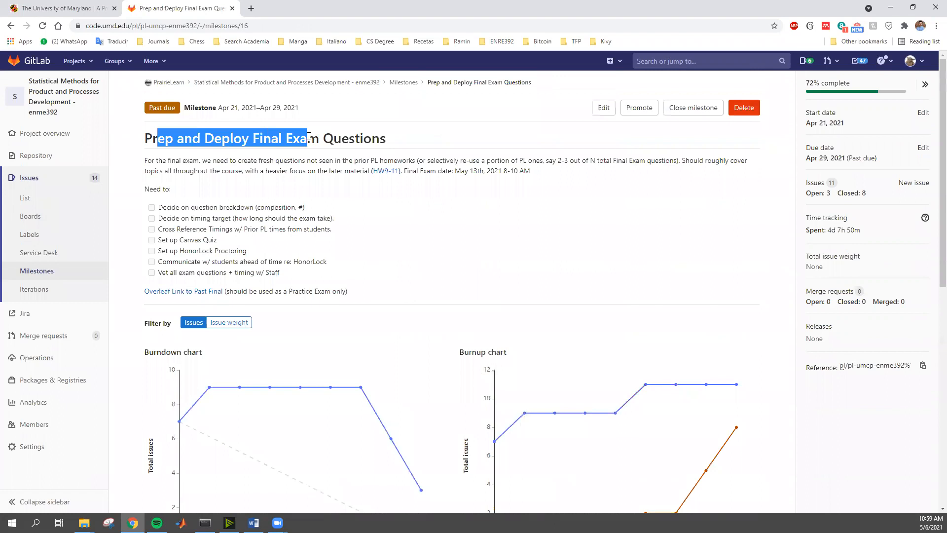
left_click(266, 139)
scroll(543, 345, "down", 9)
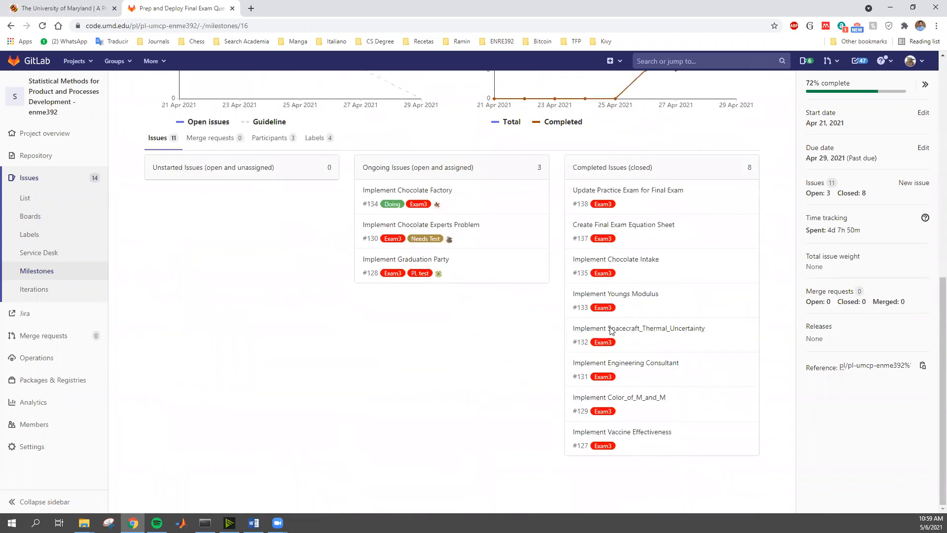
scroll(522, 428, "up", 2)
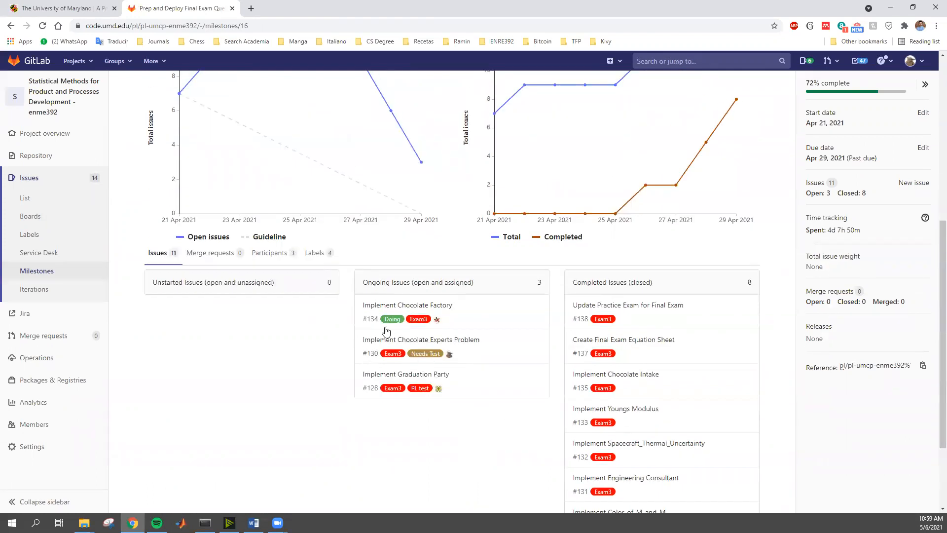
scroll(463, 411, "up", 2)
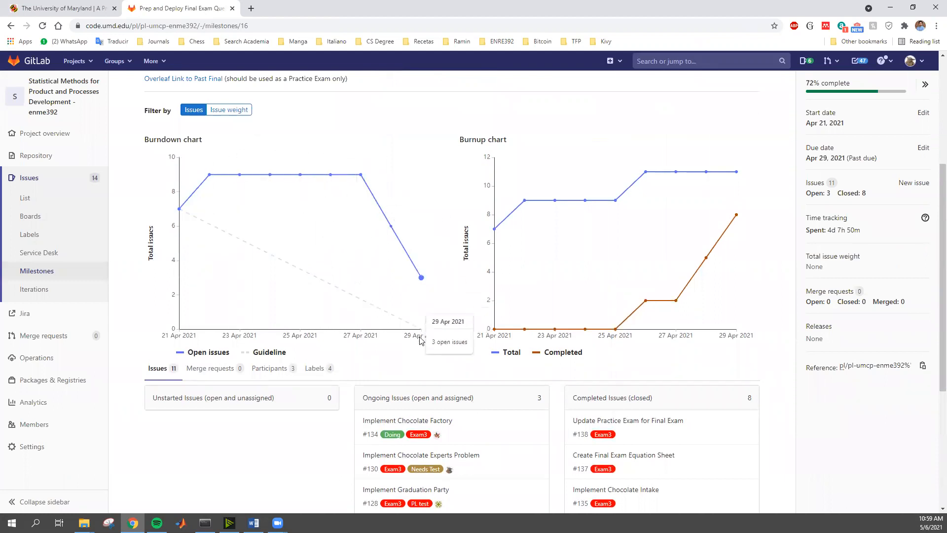
scroll(449, 330, "down", 2)
scroll(451, 335, "down", 2)
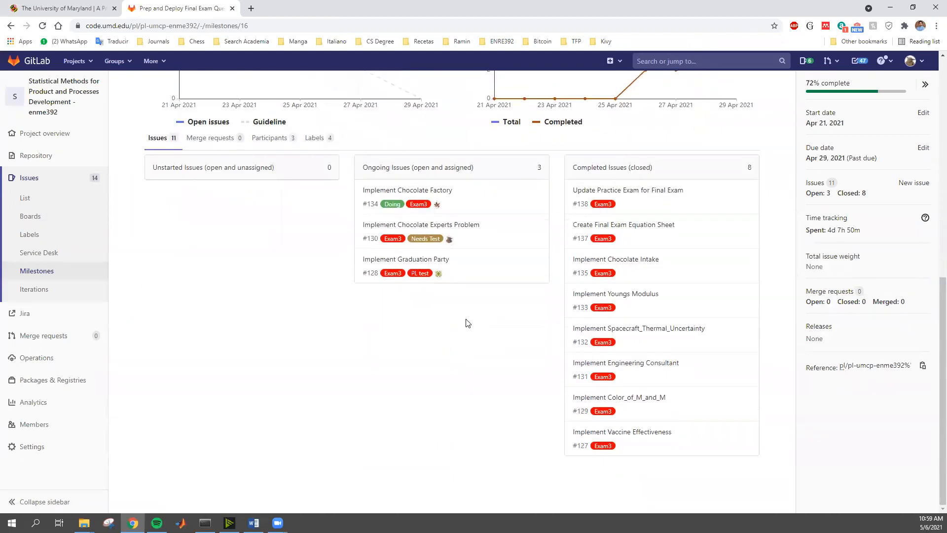
scroll(468, 323, "up", 6)
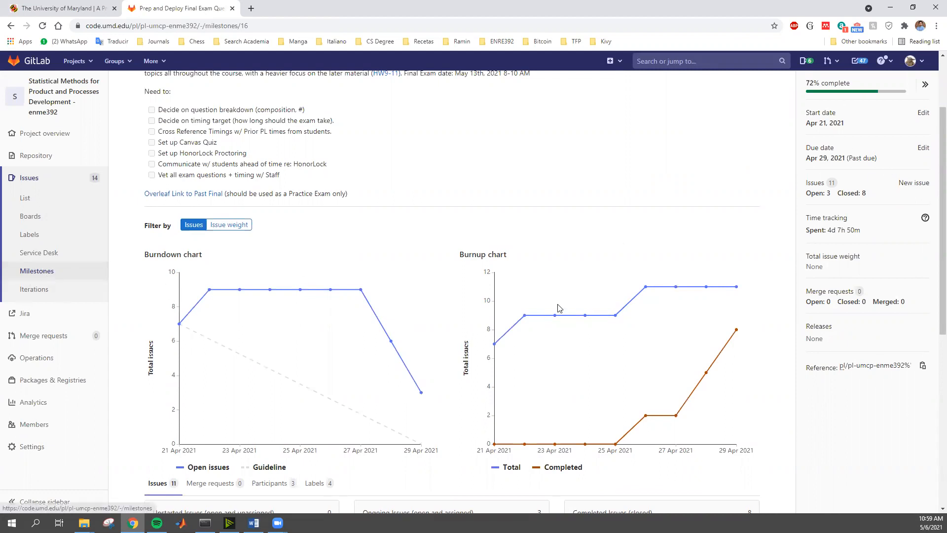
scroll(567, 277, "up", 2)
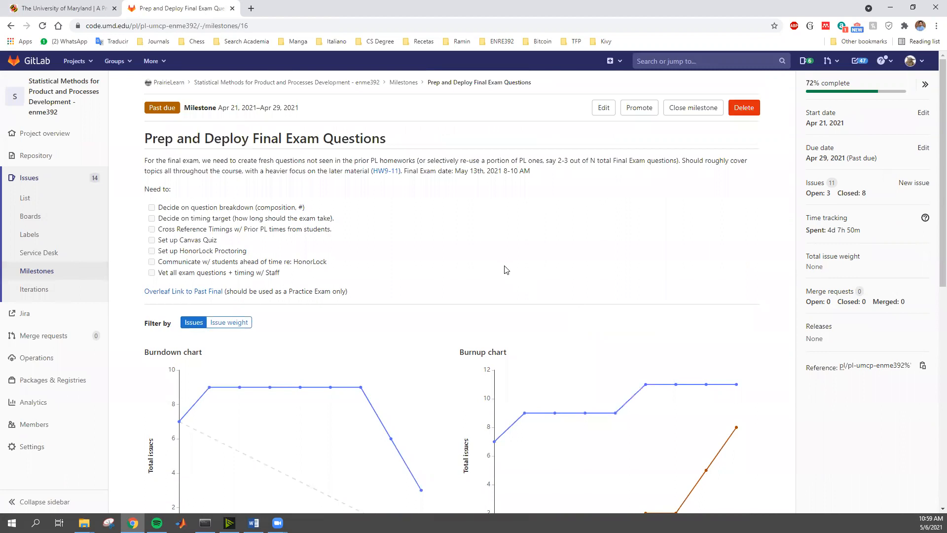
scroll(385, 266, "down", 5)
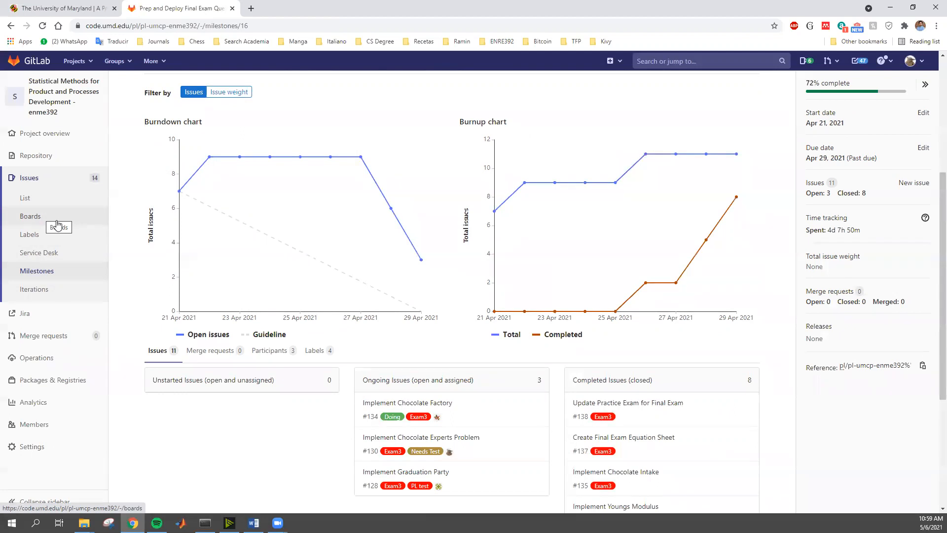
- Return to the project's list of open issues
left_click(28, 180)
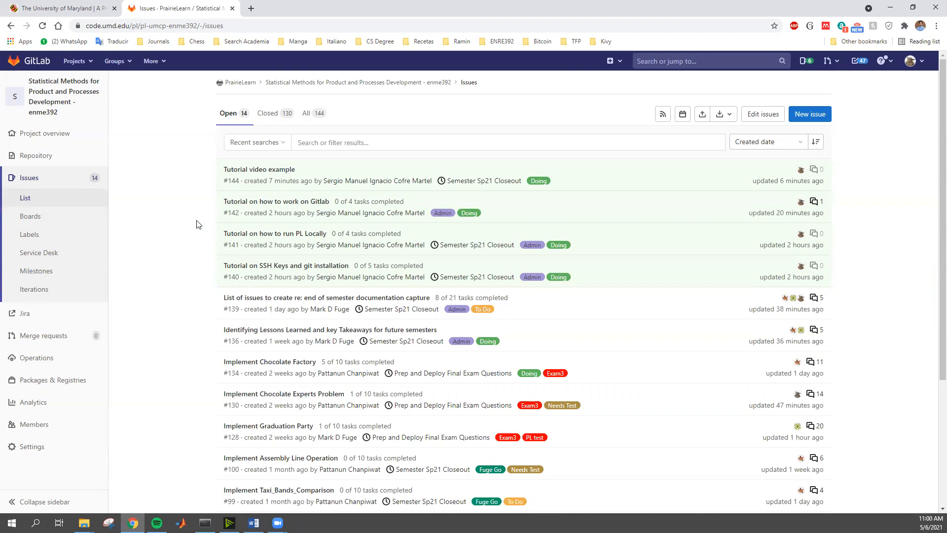
left_click(70, 178)
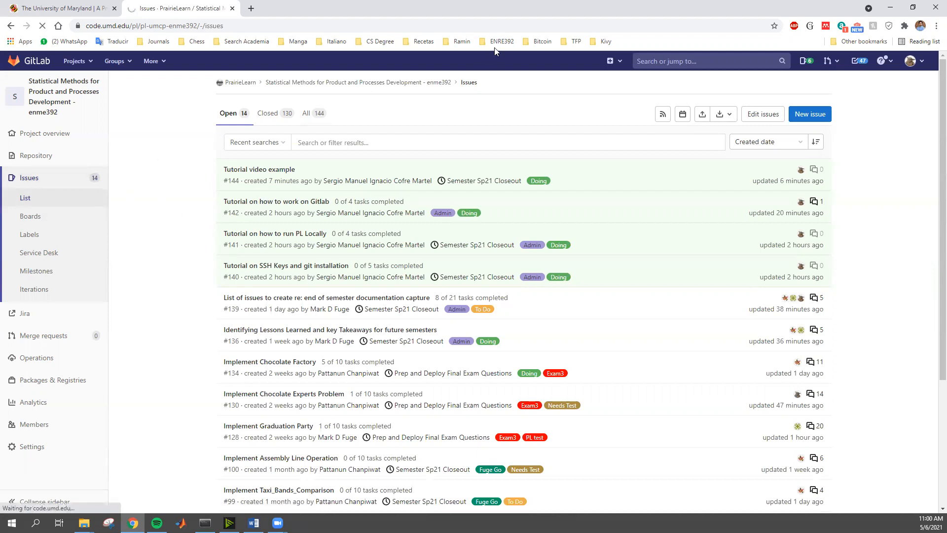